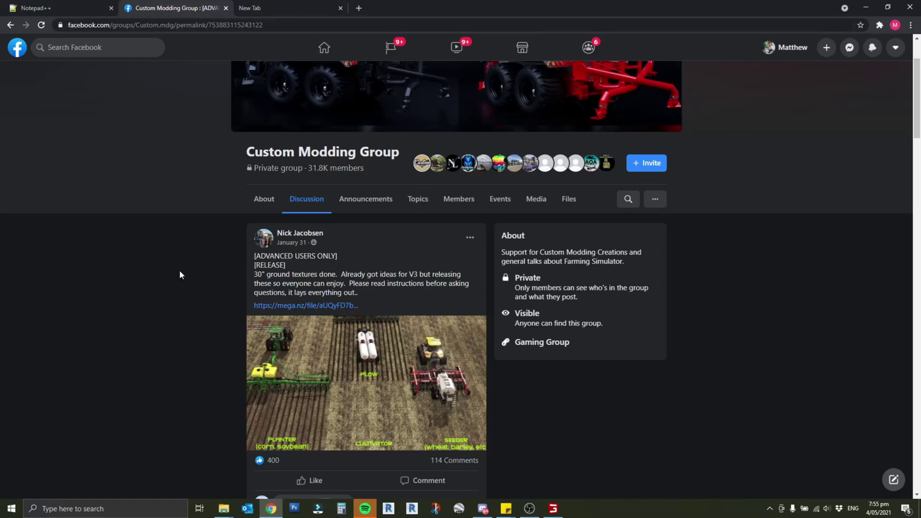
Open the UNZIP_RowCrop_groundtext archive in File Explorer and view its GameFunctions image, then close the image.
scroll(181, 274, "down", 1)
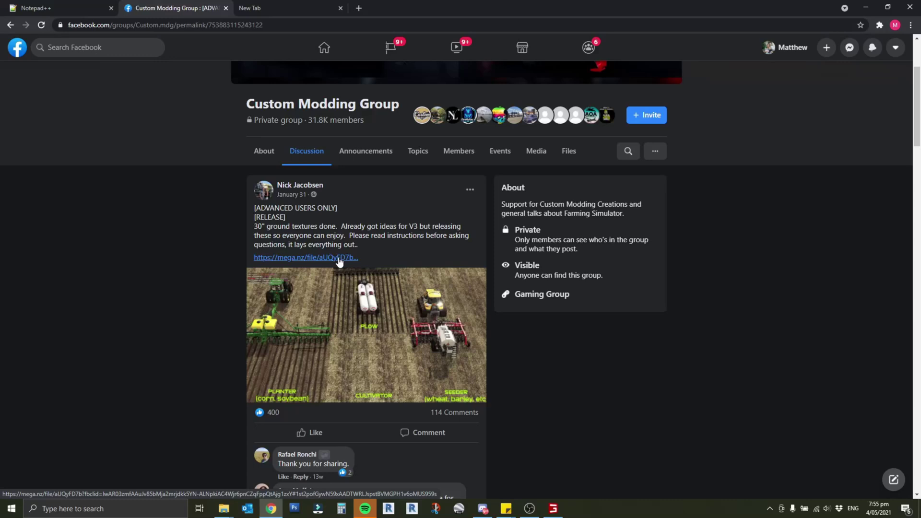
key("alt+Tab")
double_click(419, 226)
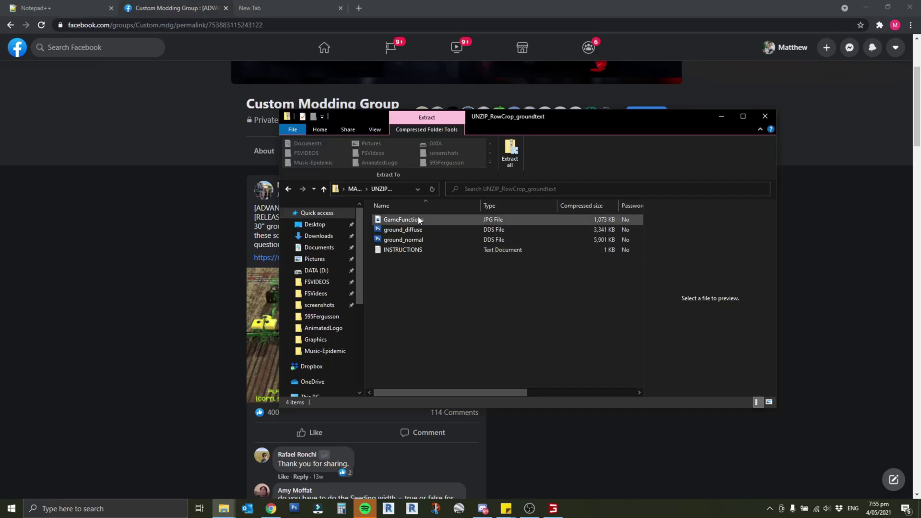
double_click(419, 220)
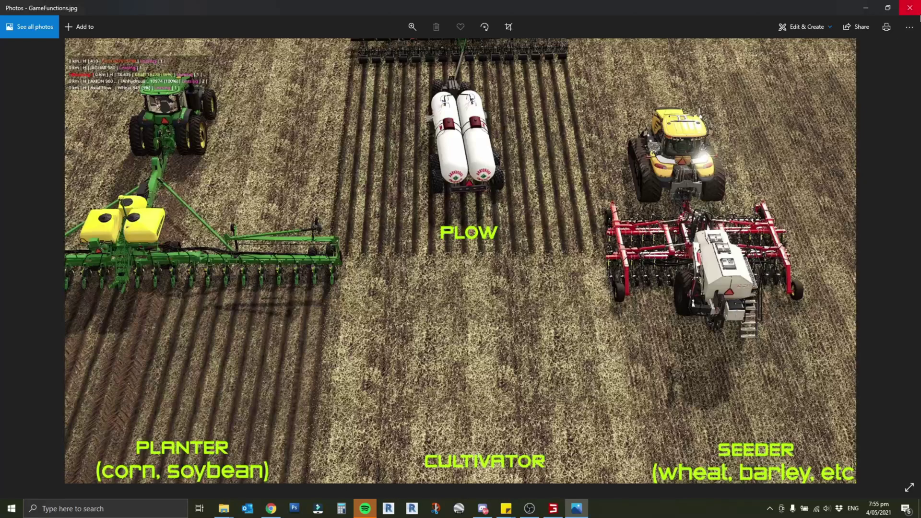
left_click(910, 9)
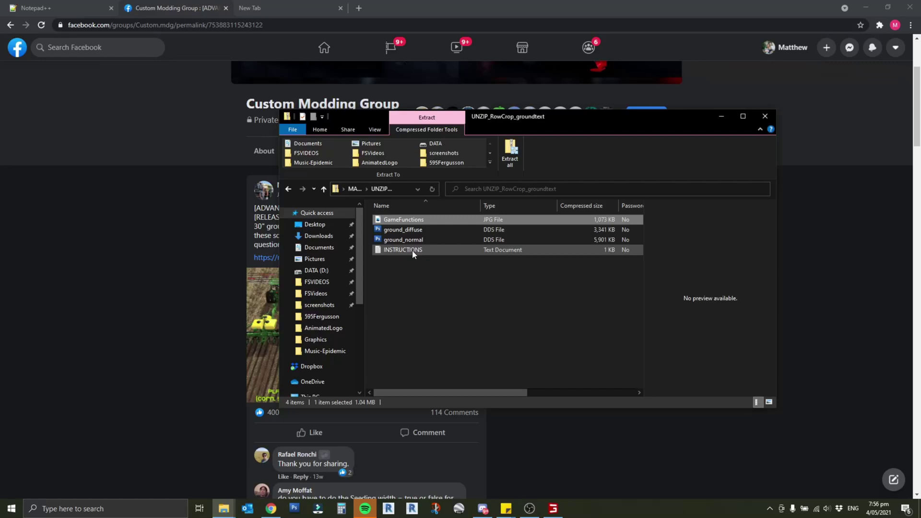
Return to the browser and open the download page of the Notepad++ website.
left_click(206, 171)
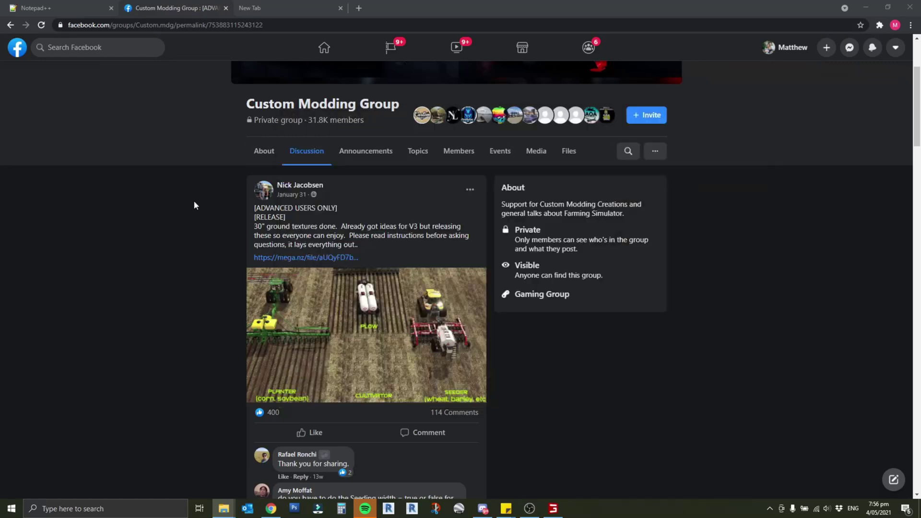
left_click(69, 7)
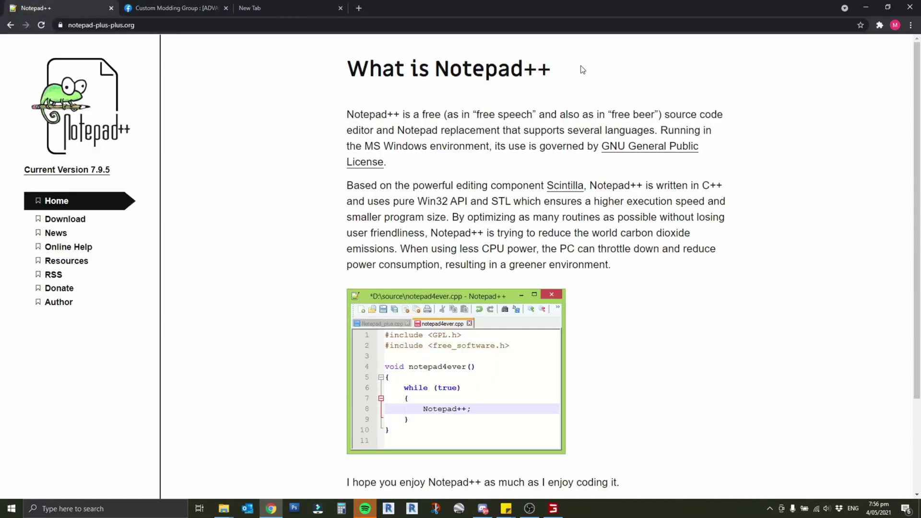
left_click(79, 220)
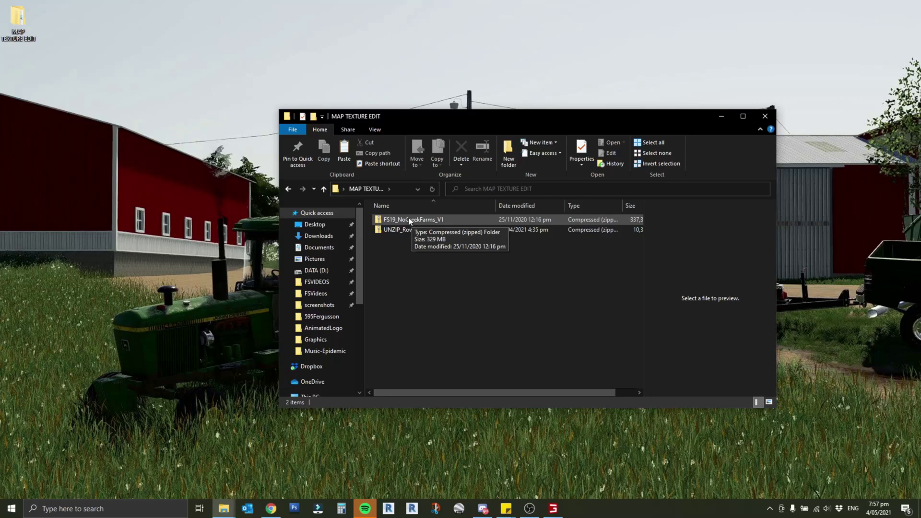
Extract the FS19_NoCreekFarms_V1 archive into a folder of the same name inside MAP TEXTURE EDIT.
right_click(408, 218)
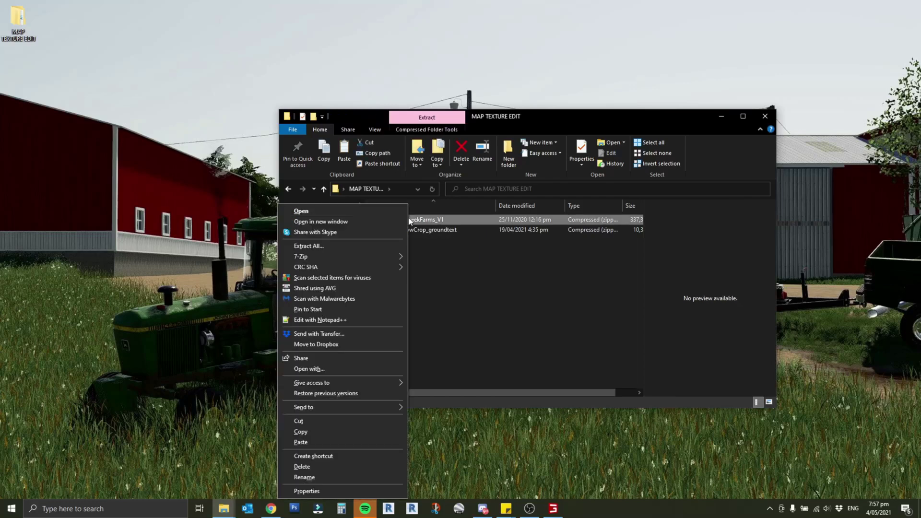
left_click(382, 246)
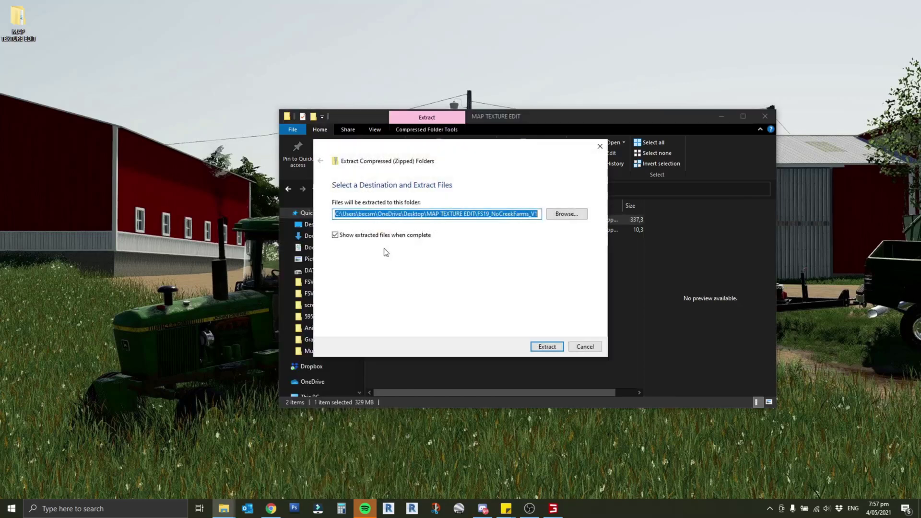
left_click(549, 349)
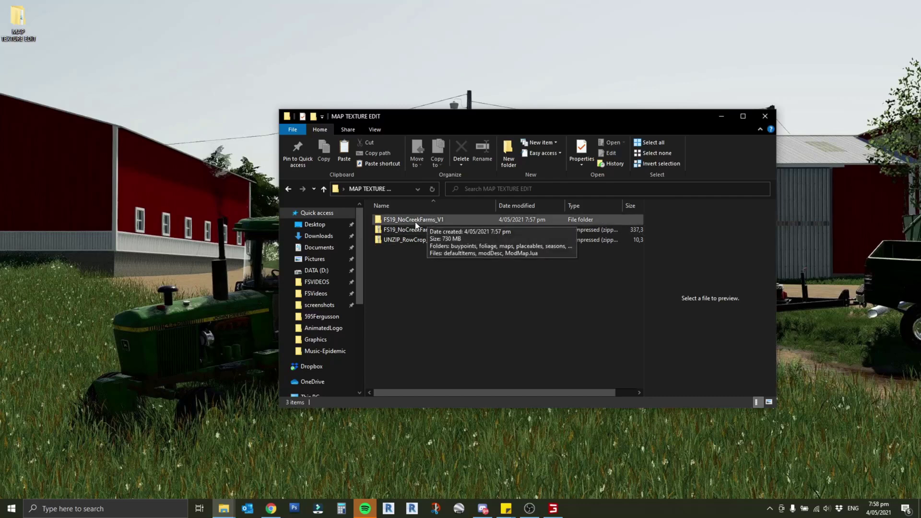
Rename the zipped FS19_NoCreekFarms_V1 archive as Original_FS19_NoCreekFarms_V1.
mouse_move(425, 231)
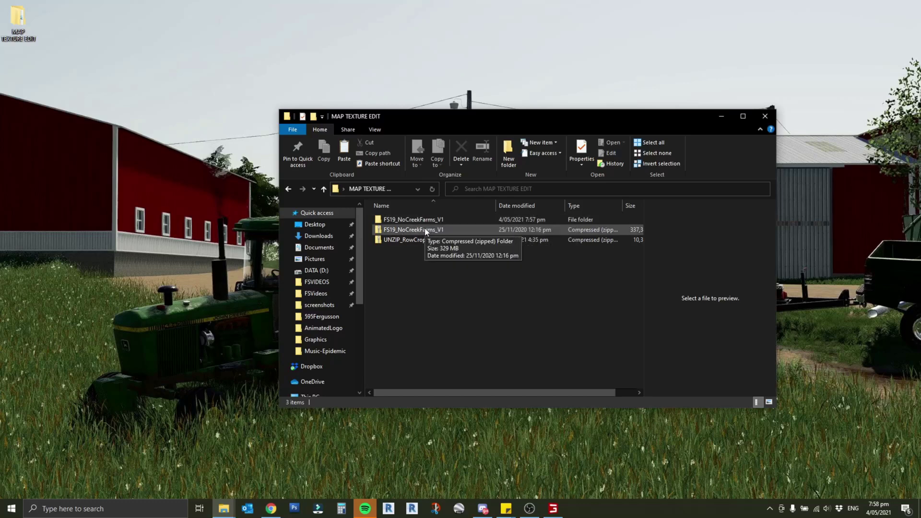
left_click(425, 231)
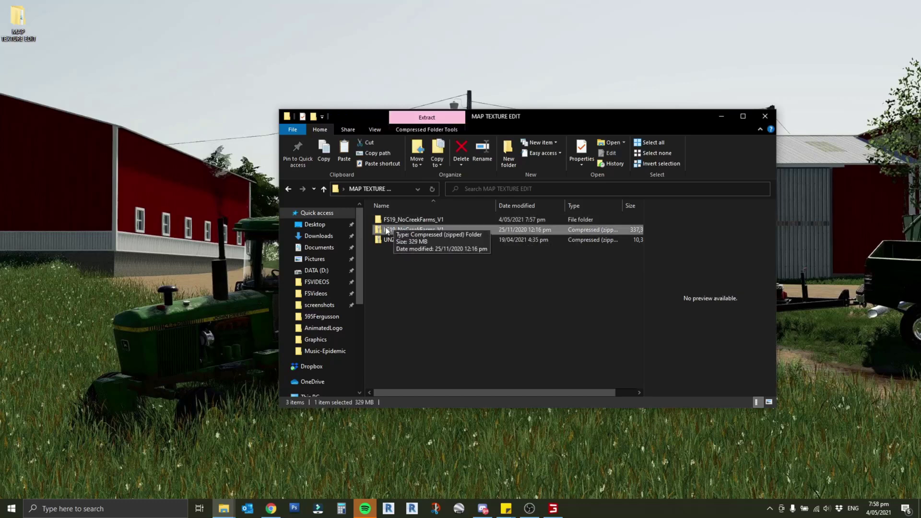
left_click(394, 230)
left_click(384, 230)
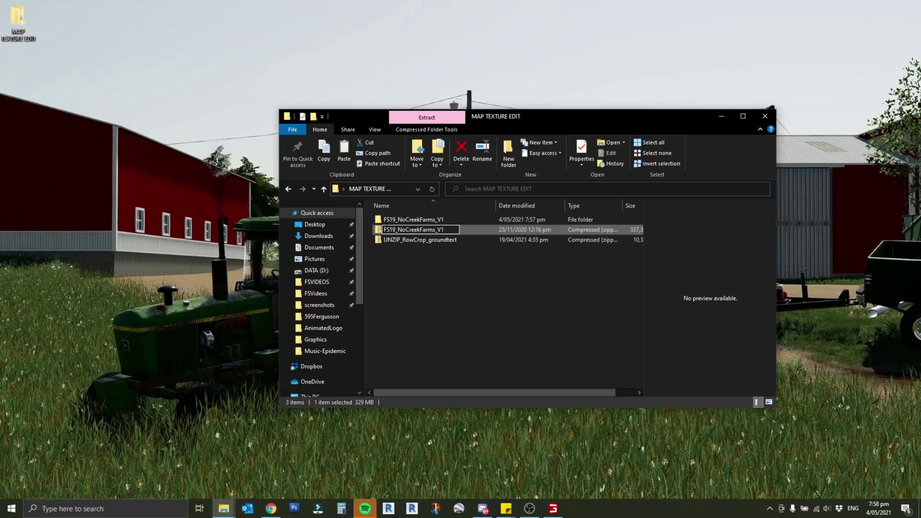
type("RO")
type("igina")
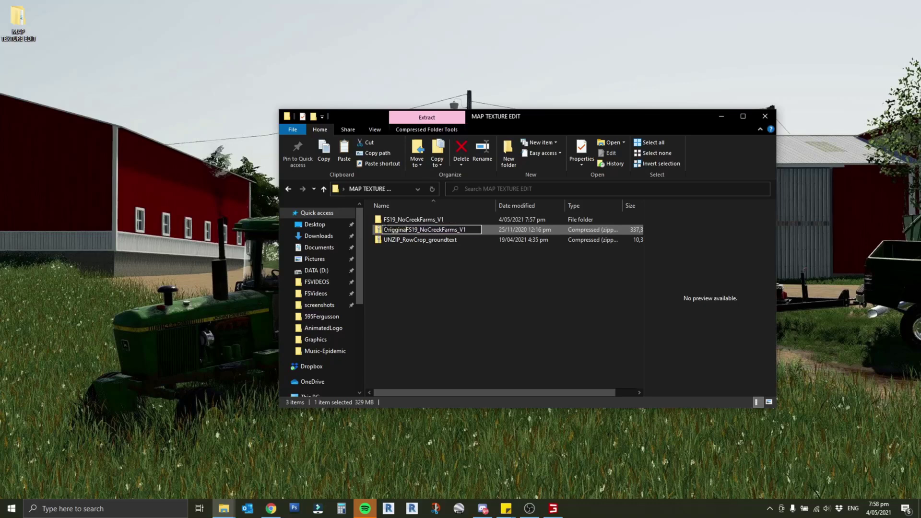
type("l")
key("BackSpace")
key("Right")
key("Right")
type("_")
key("Return")
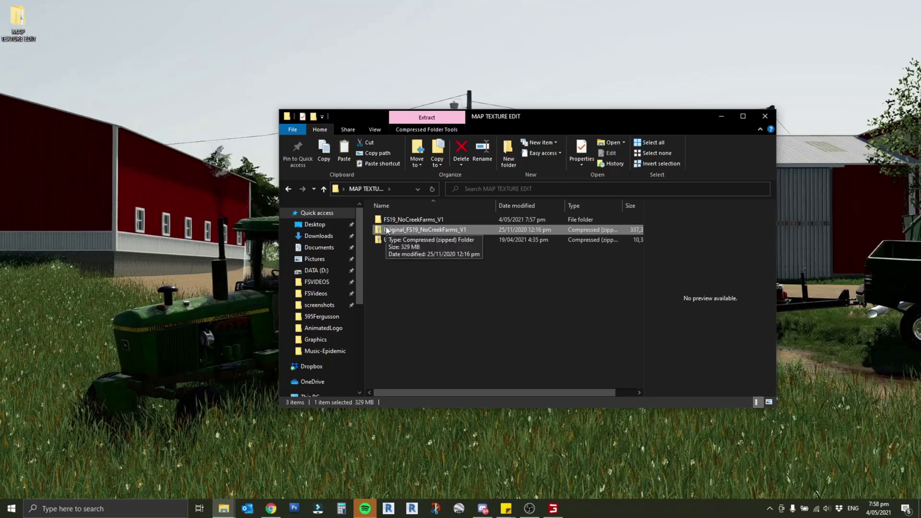
Open the UNZIP_RowCrop_groundtext archive, move its window aside and make it narrower.
double_click(407, 240)
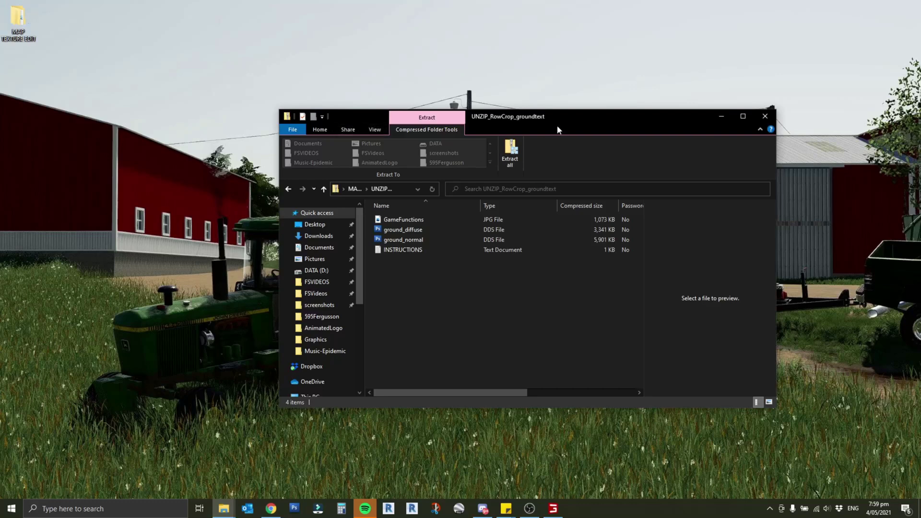
left_click_drag(557, 125, 321, 105)
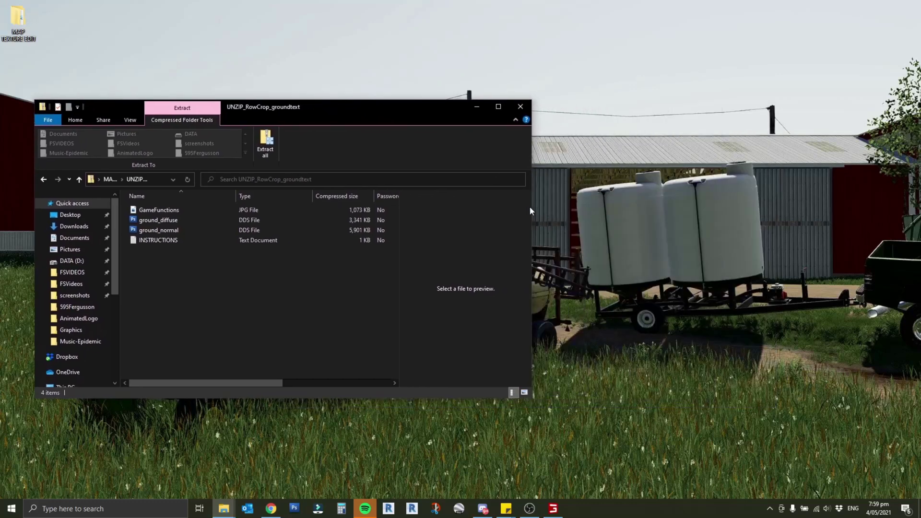
left_click_drag(530, 211, 401, 211)
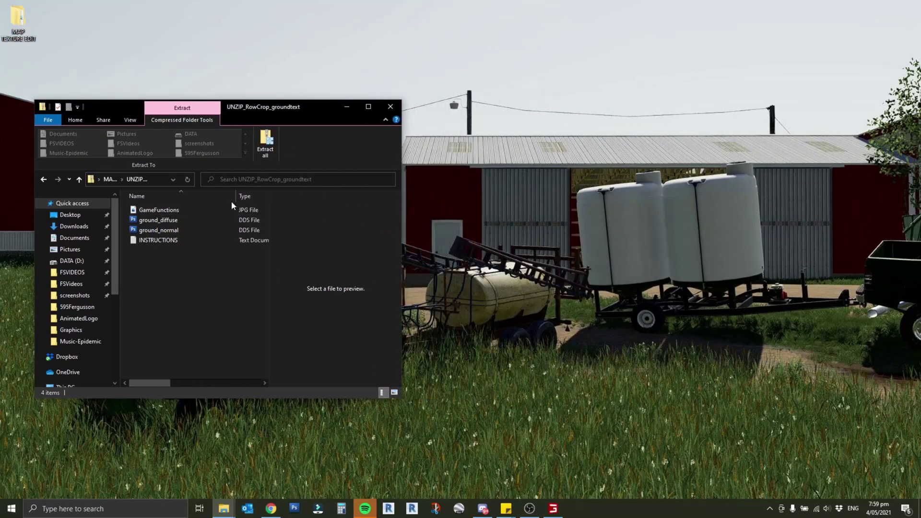
Open the extracted FS19_NoCreekFarms_V1 folder in a second window and arrange it side by side with the archive window.
double_click(18, 19)
left_click_drag(235, 121, 602, 108)
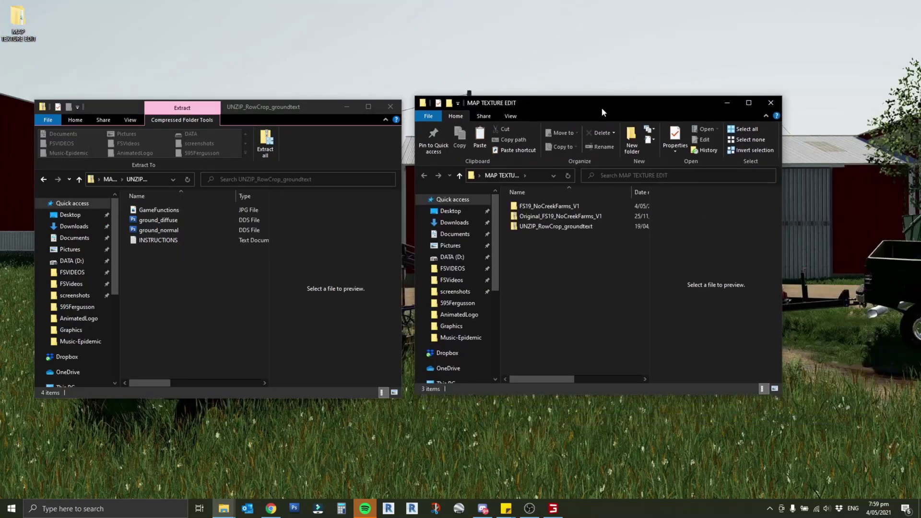
double_click(566, 207)
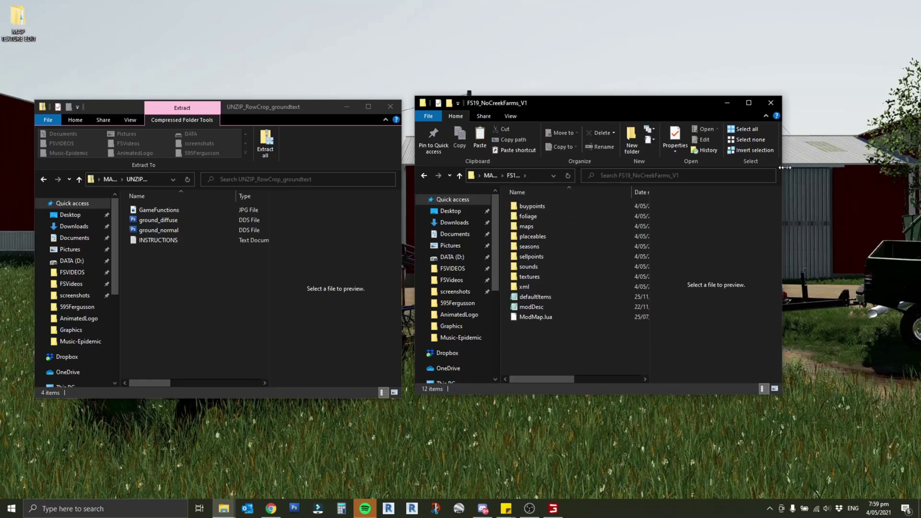
left_click_drag(784, 168, 901, 167)
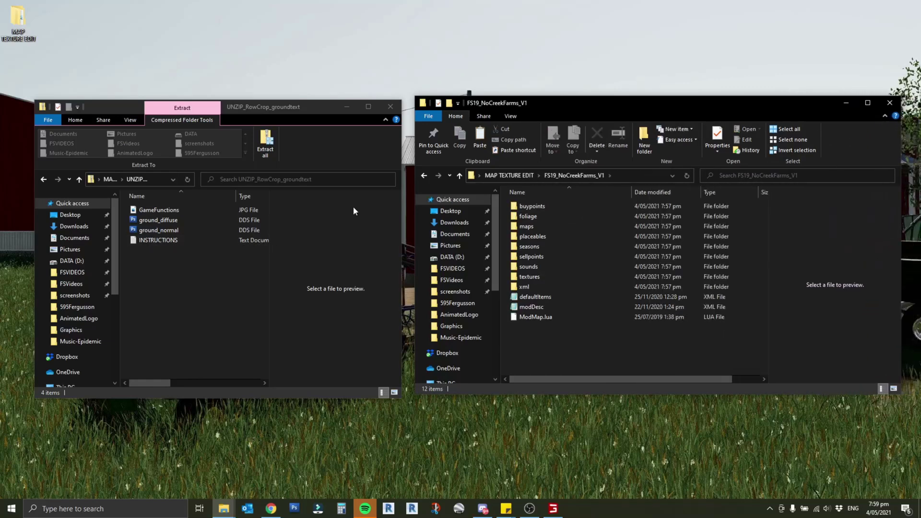
left_click_drag(401, 228, 419, 228)
left_click_drag(324, 110, 293, 107)
left_click_drag(389, 144, 414, 145)
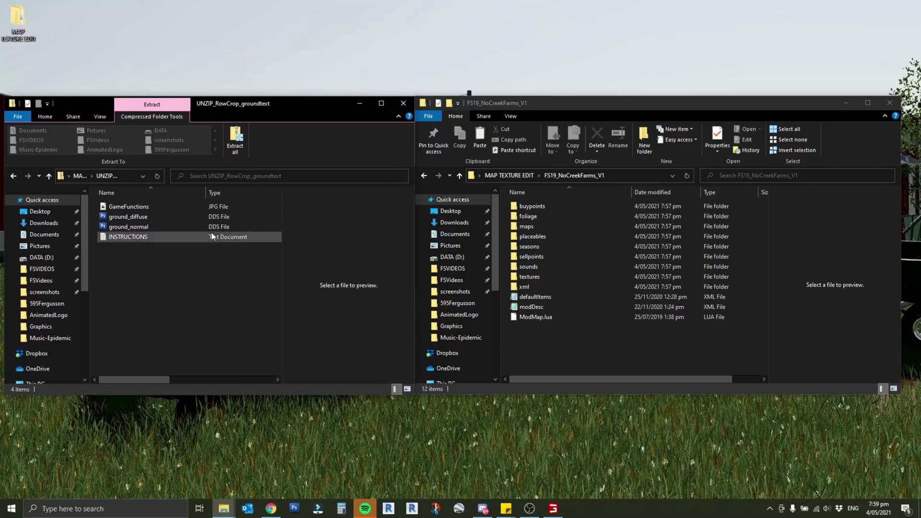
Open the INSTRUCTIONS text file and read the warnings about backing up ground textures and changed potato/sugar beet textures.
double_click(177, 237)
left_click_drag(445, 169, 381, 58)
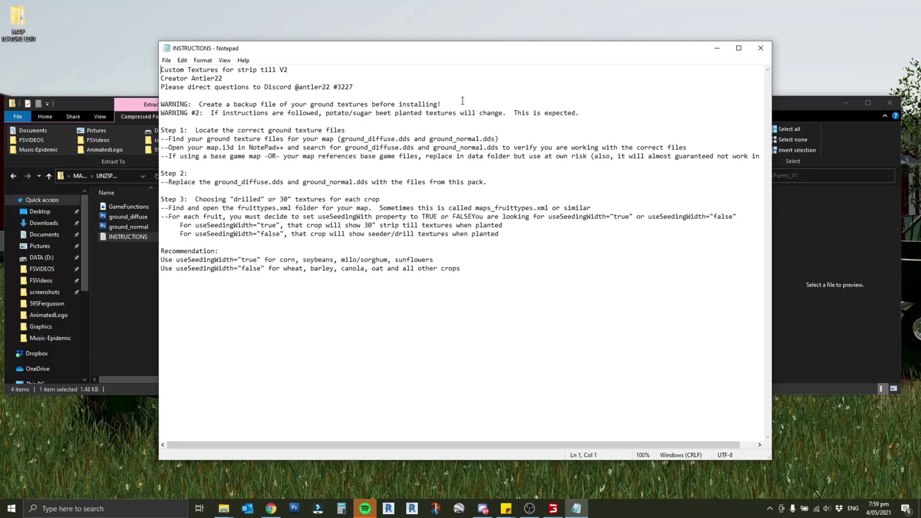
left_click_drag(450, 104, 222, 104)
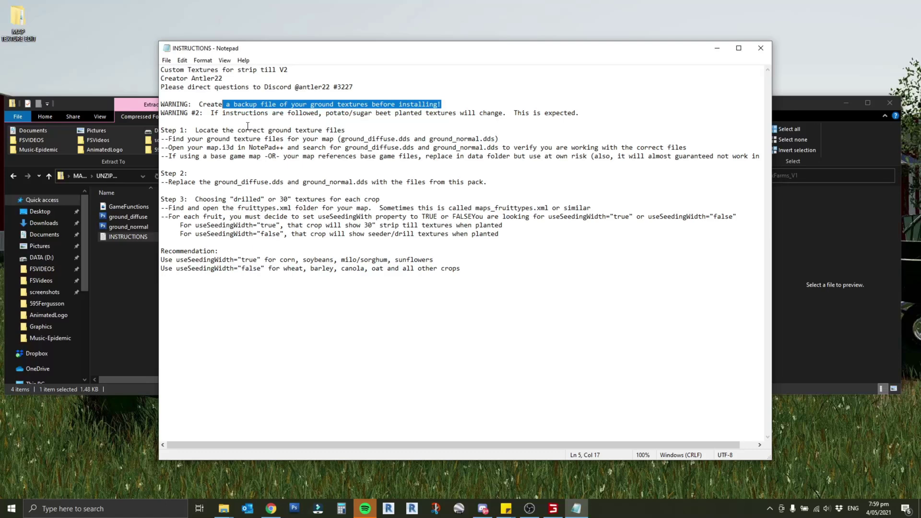
left_click_drag(218, 105, 426, 104)
left_click_drag(324, 114, 446, 111)
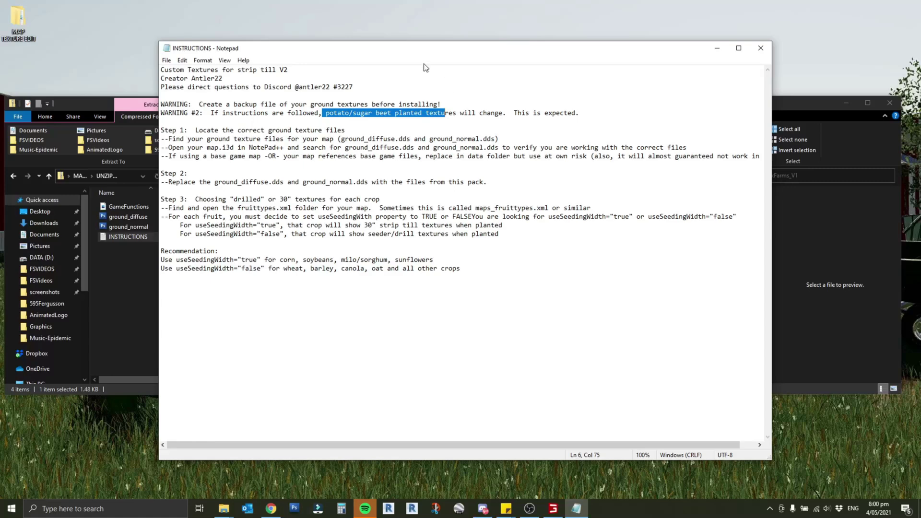
left_click_drag(430, 53, 550, 47)
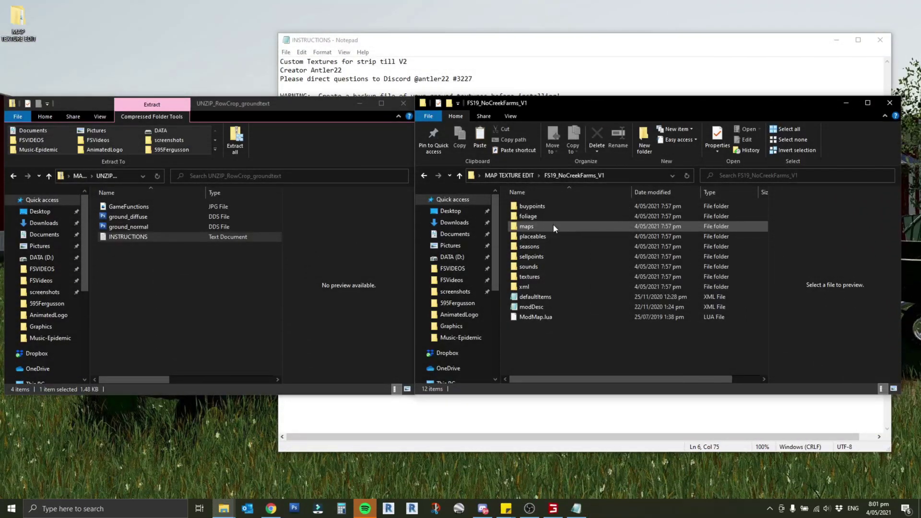
Open the maps folder inside FS19_NoCreekFarms_V1 and open the mapDE i3D file in Notepad++.
mouse_move(554, 225)
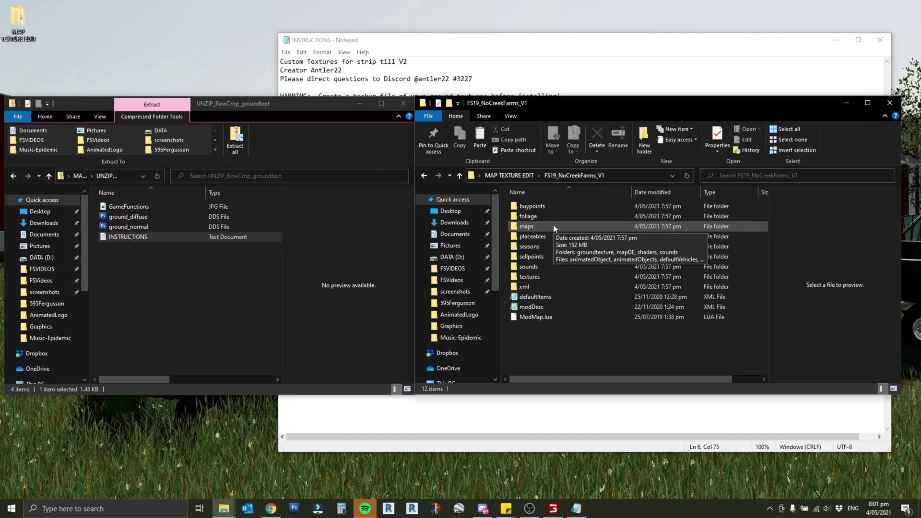
double_click(526, 226)
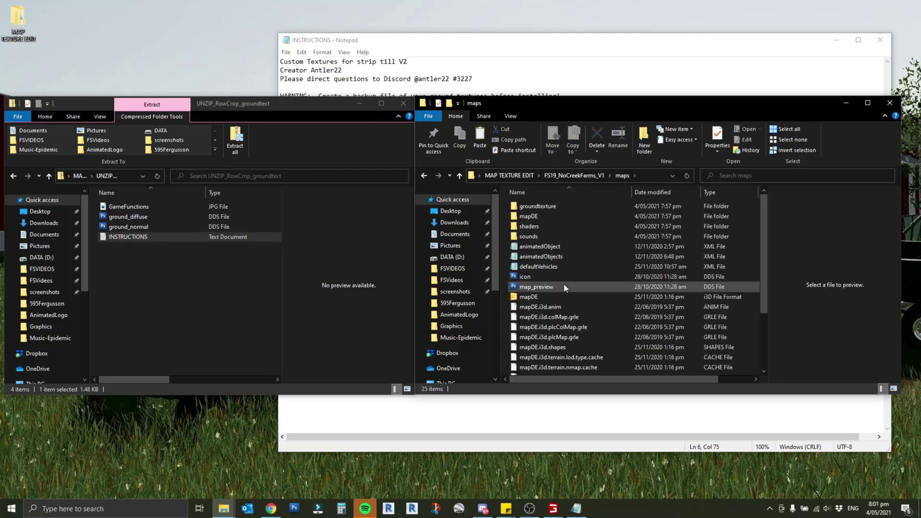
left_click(540, 298)
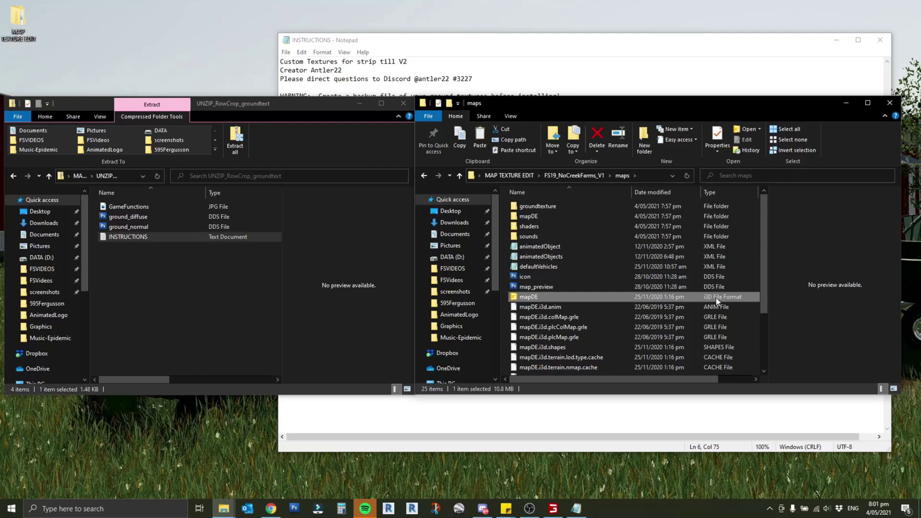
right_click(531, 298)
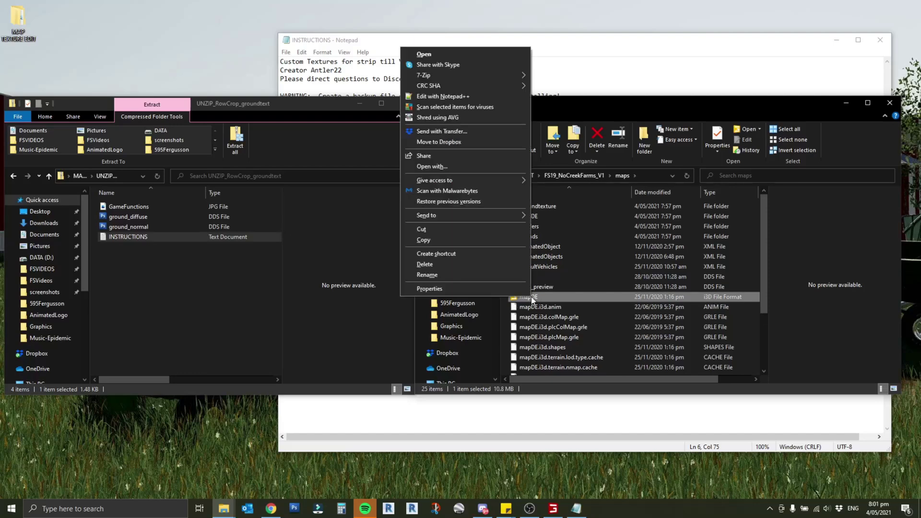
left_click(462, 98)
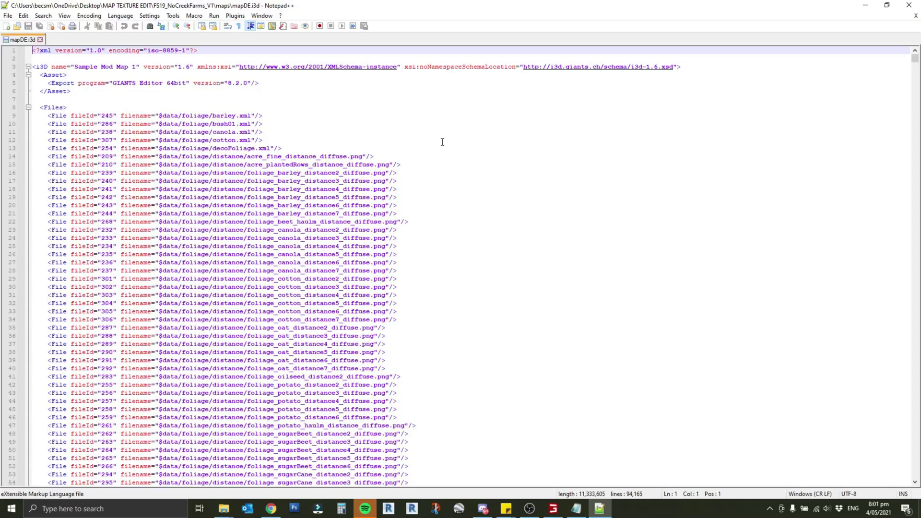
Search mapDE.i3d for "ground" and step through the matches to locate the ground_diffuse file reference.
key("ctrl+f")
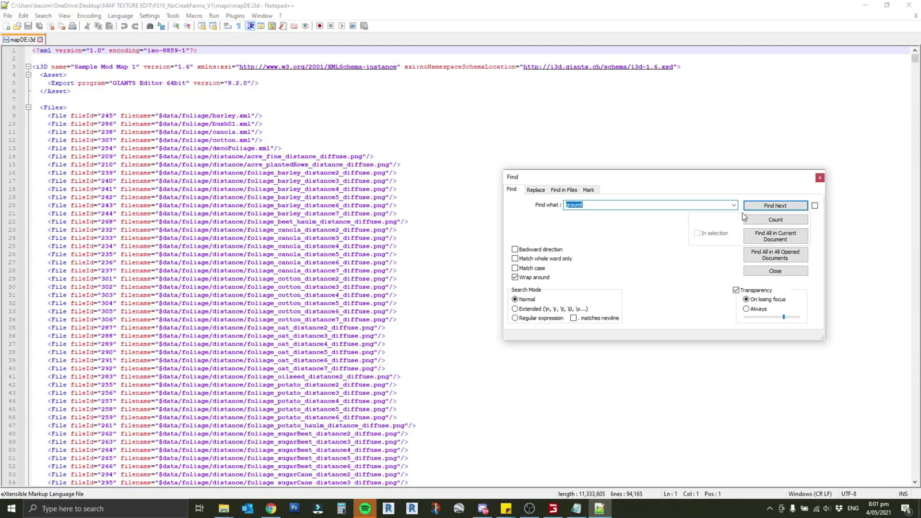
left_click(778, 207)
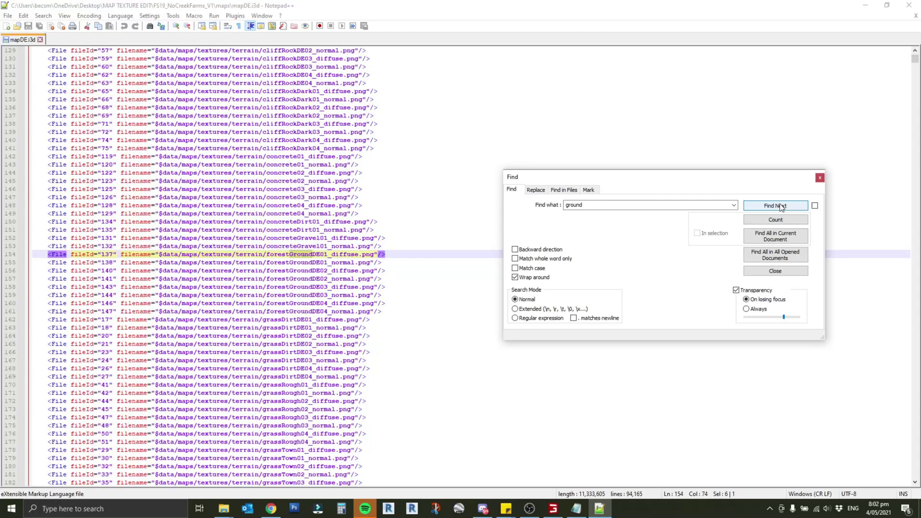
left_click(781, 207)
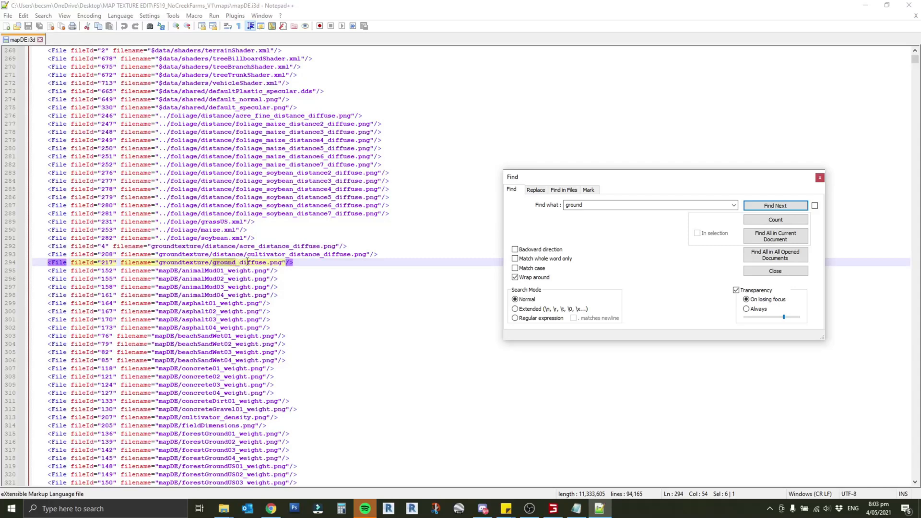
Open the groundtexture folder inside the map's maps folder and preview the ground_diffuse and ground_normal textures.
mouse_move(227, 513)
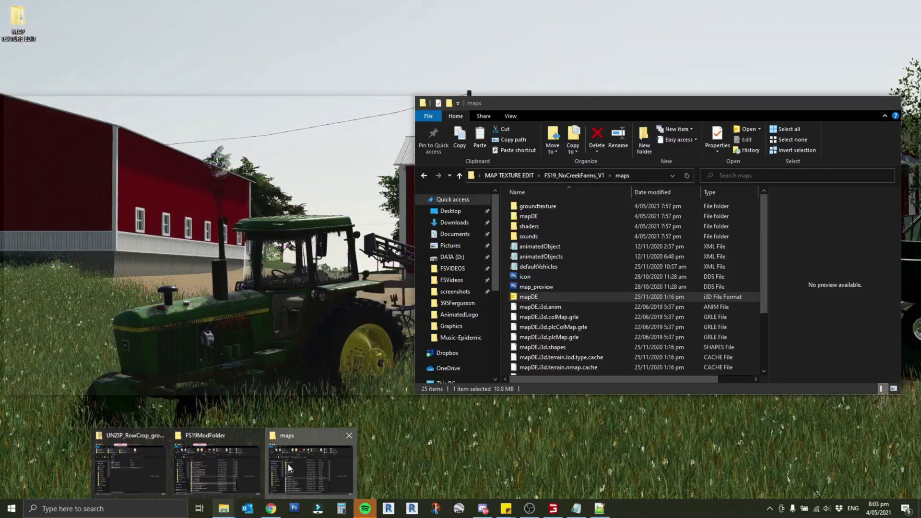
left_click(287, 464)
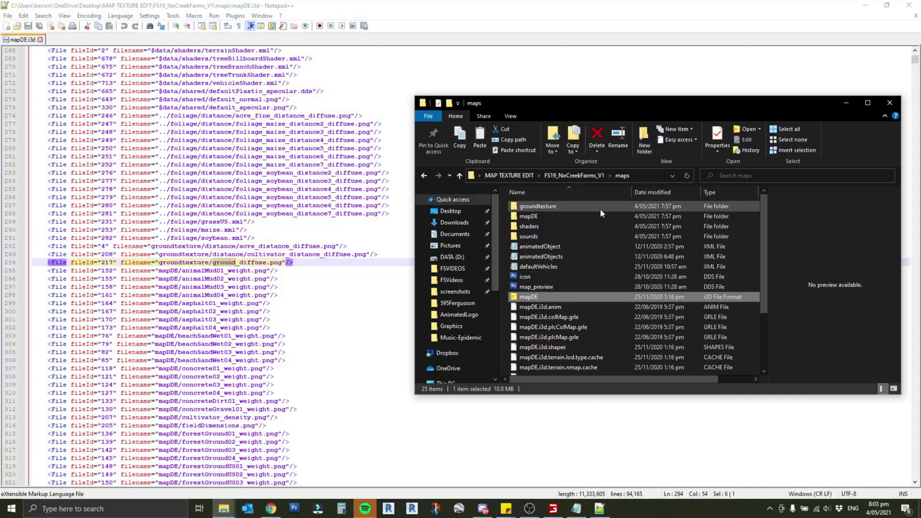
double_click(555, 205)
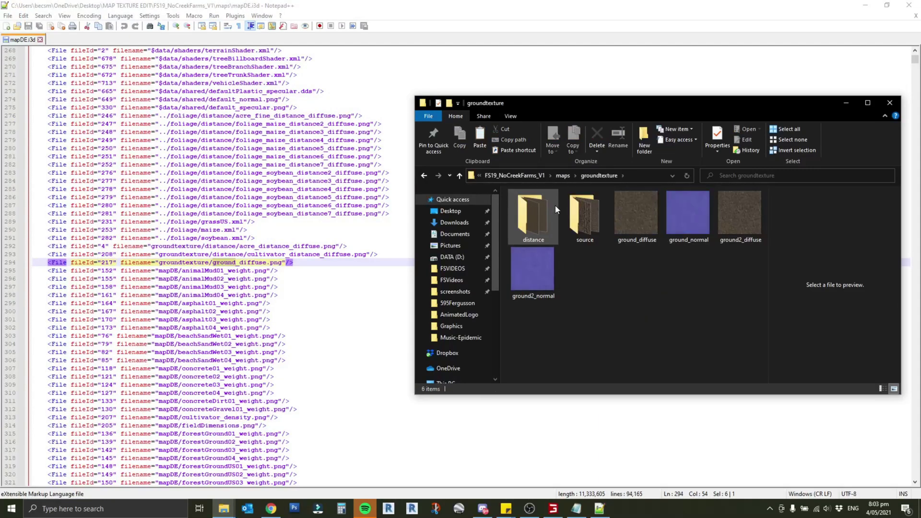
left_click(641, 212)
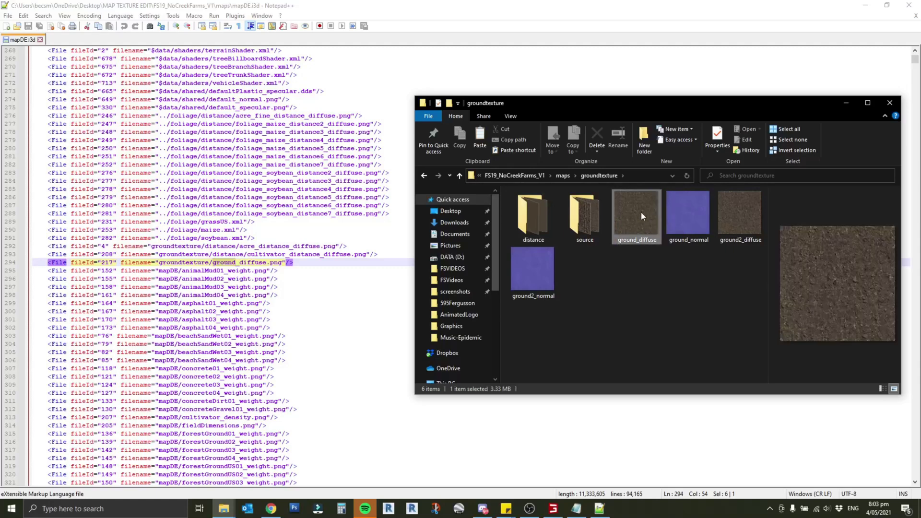
left_click(676, 211)
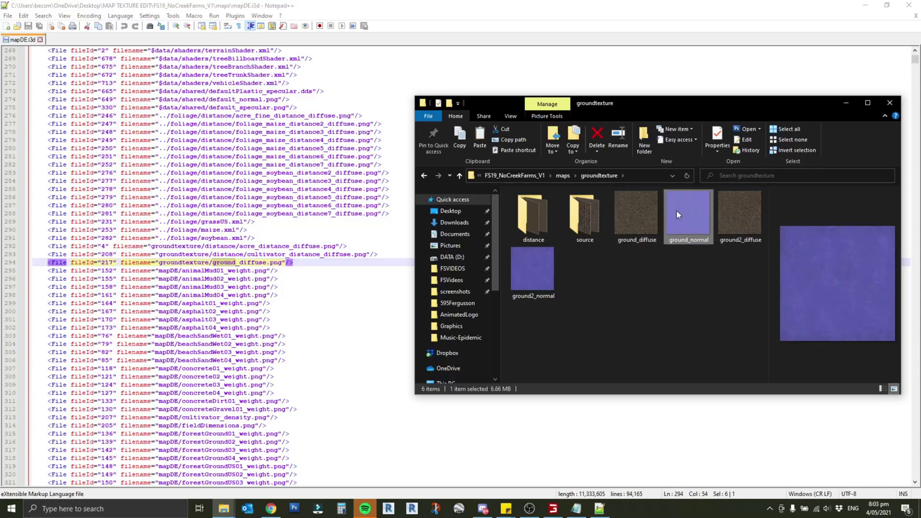
left_click(650, 213)
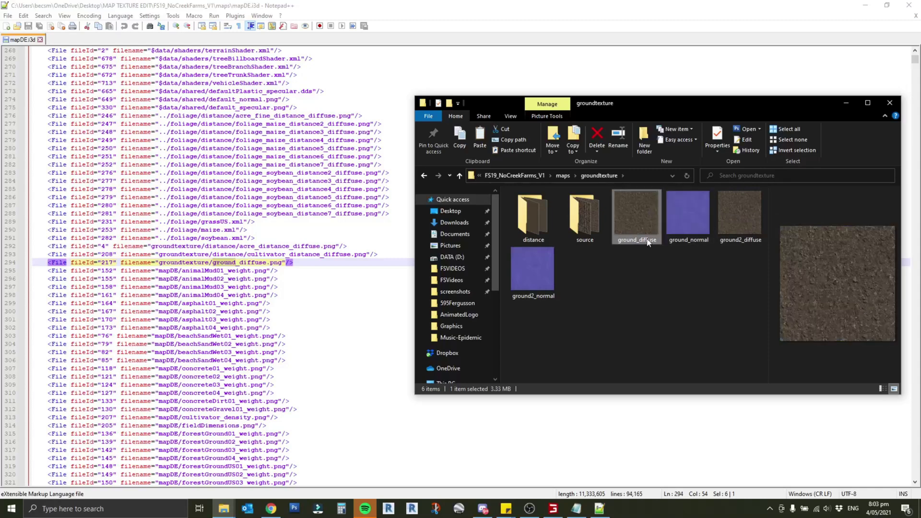
left_click(675, 304)
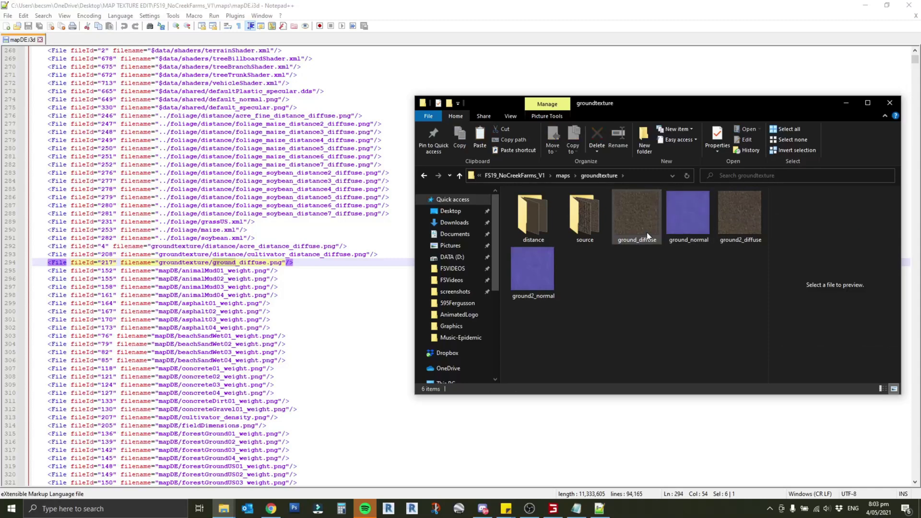
mouse_move(647, 235)
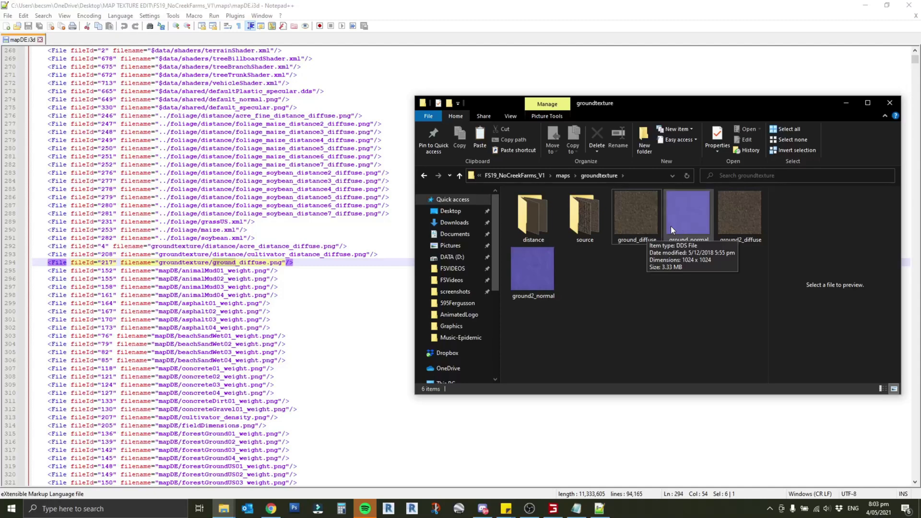
mouse_move(696, 219)
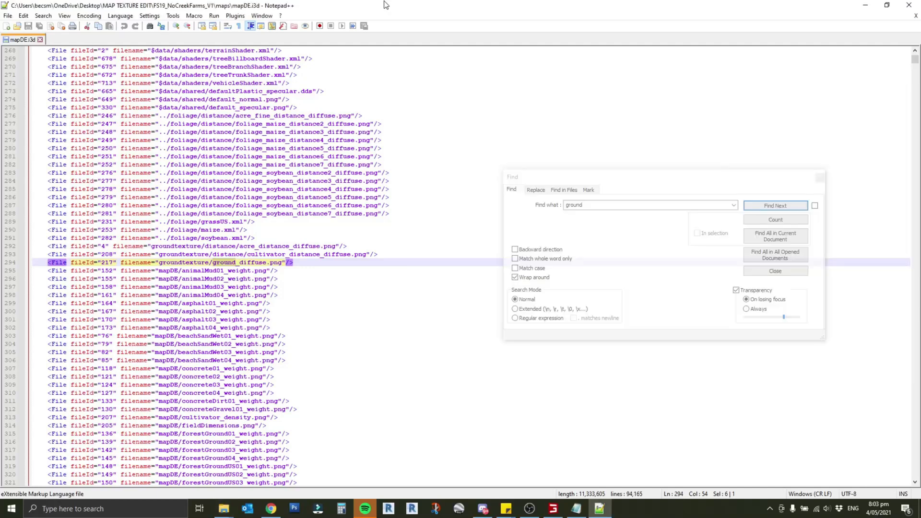
Search mapDE.i3d for "ground_normal" and inspect the base game's data/maps/textures/terrain/ground folder that the reference points to.
key("Return")
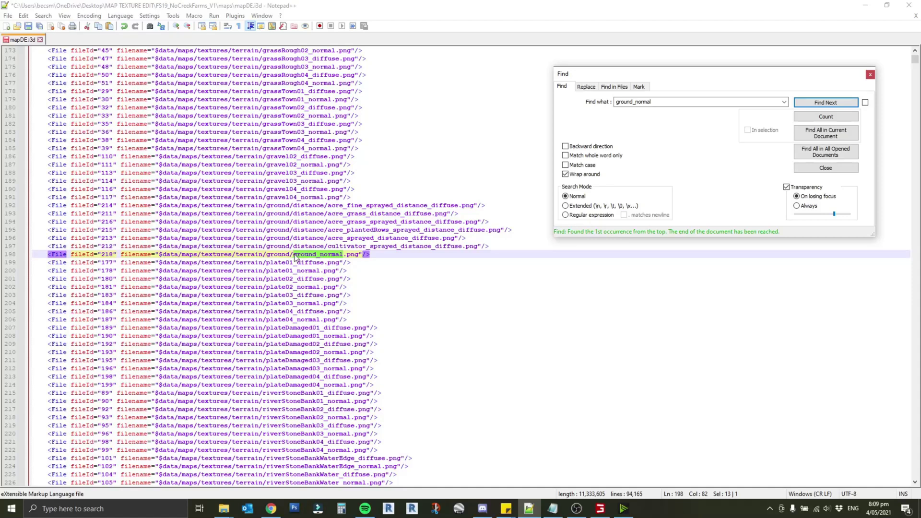
mouse_move(225, 512)
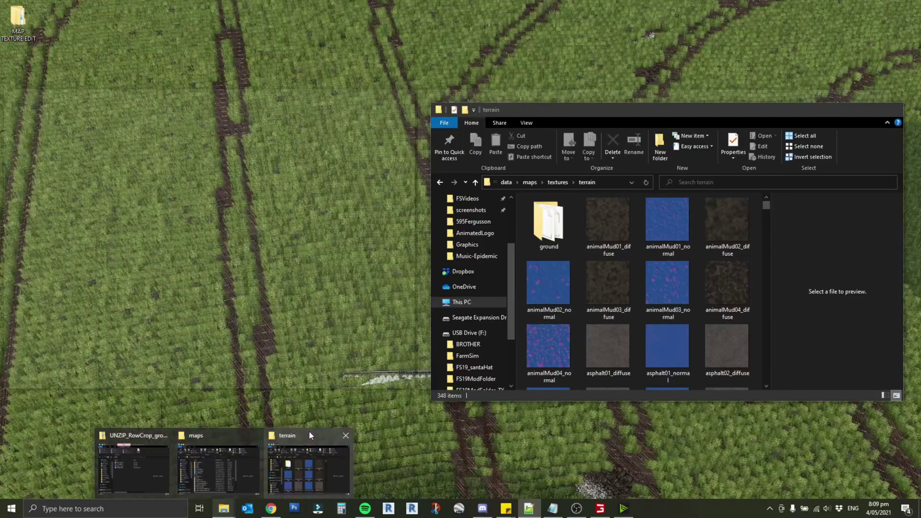
left_click(309, 430)
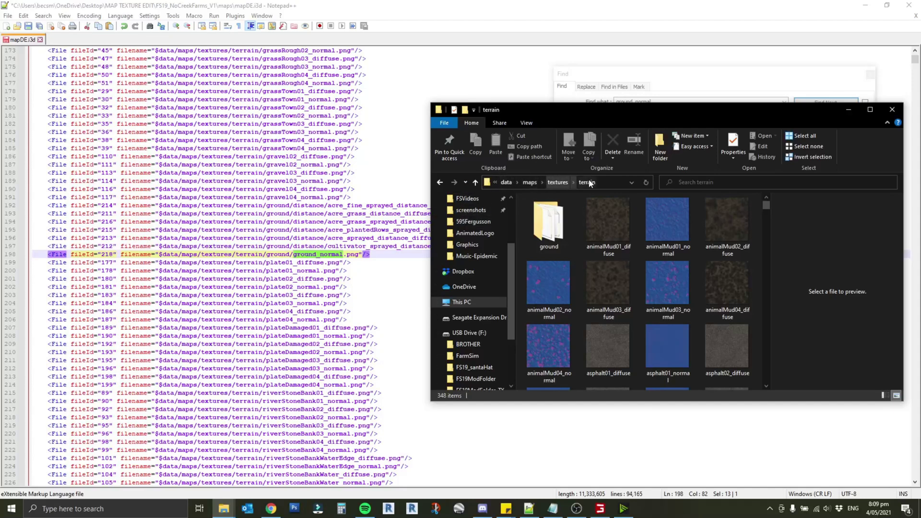
double_click(555, 214)
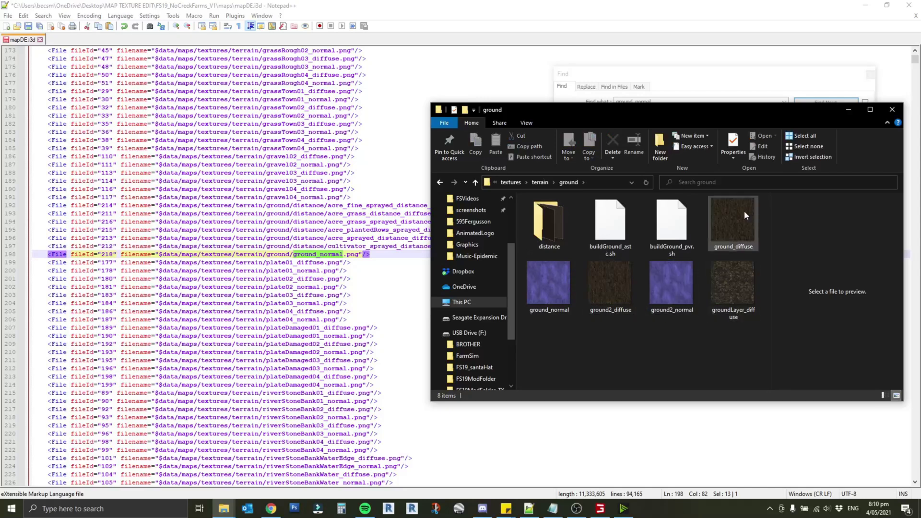
mouse_move(550, 287)
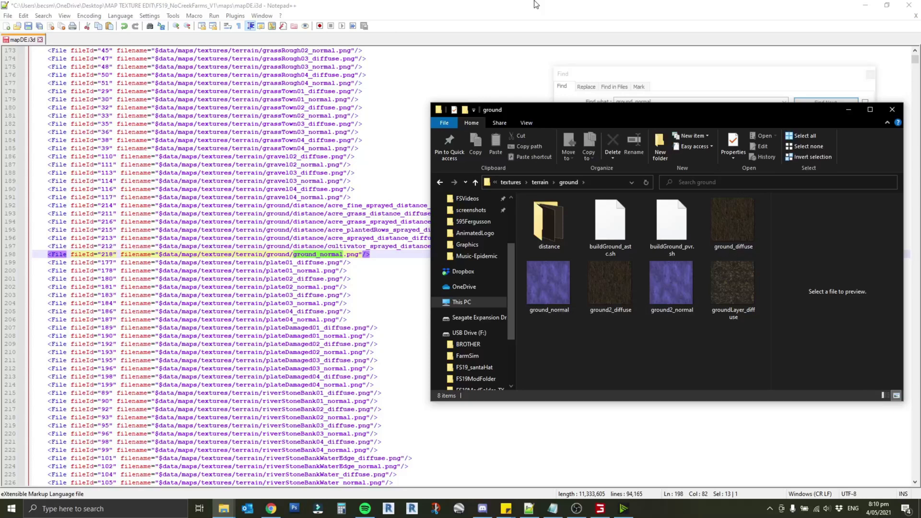
Search mapDE.i3d for "ground_diffuse" and copy the groundtexture/ path in front of its file name.
left_click(536, 5)
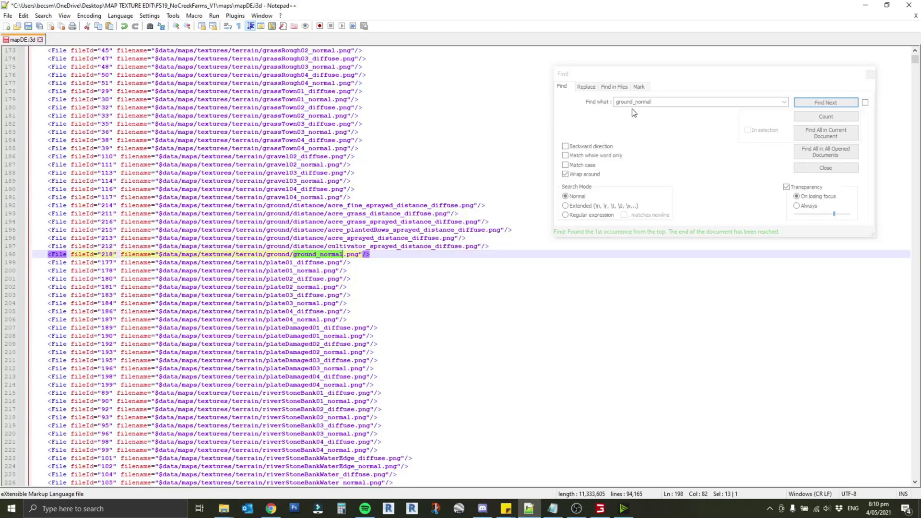
left_click_drag(634, 112, 685, 111)
key("BackSpace")
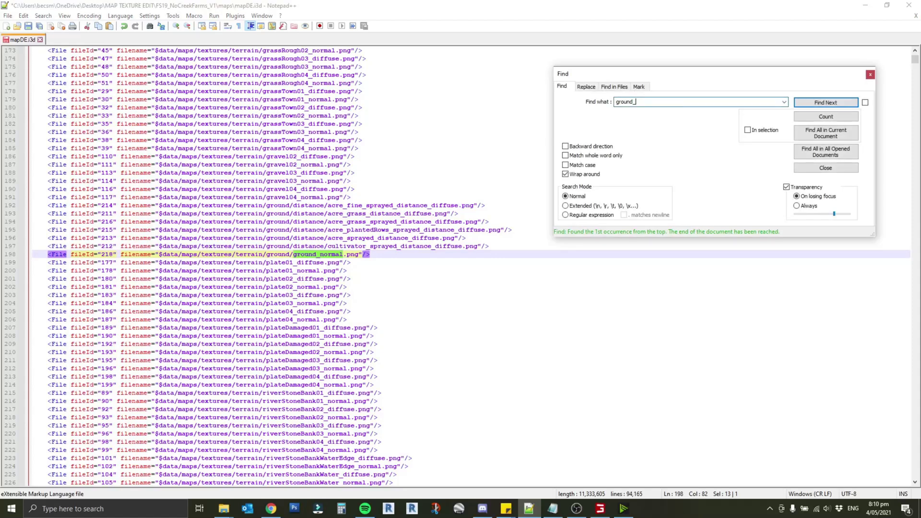
type("diffuse")
key("Return")
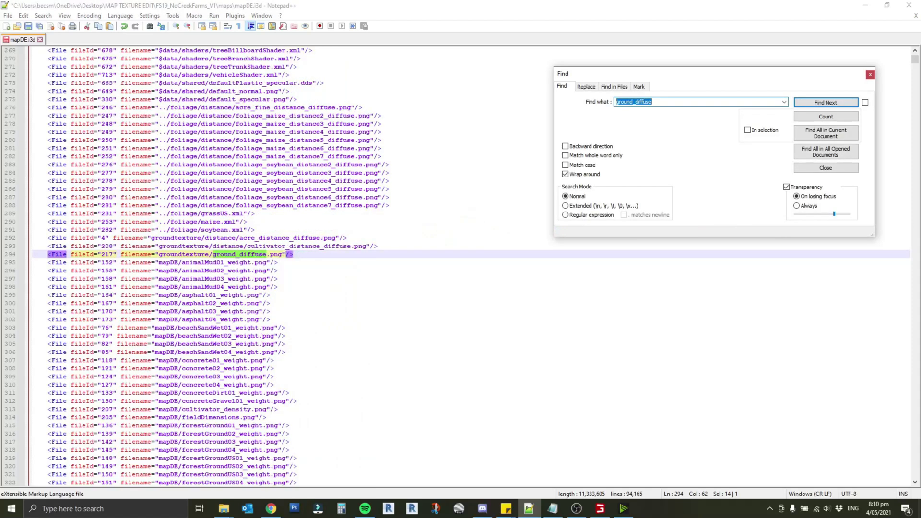
left_click_drag(214, 257, 158, 255)
key("ctrl+c")
left_click(211, 255)
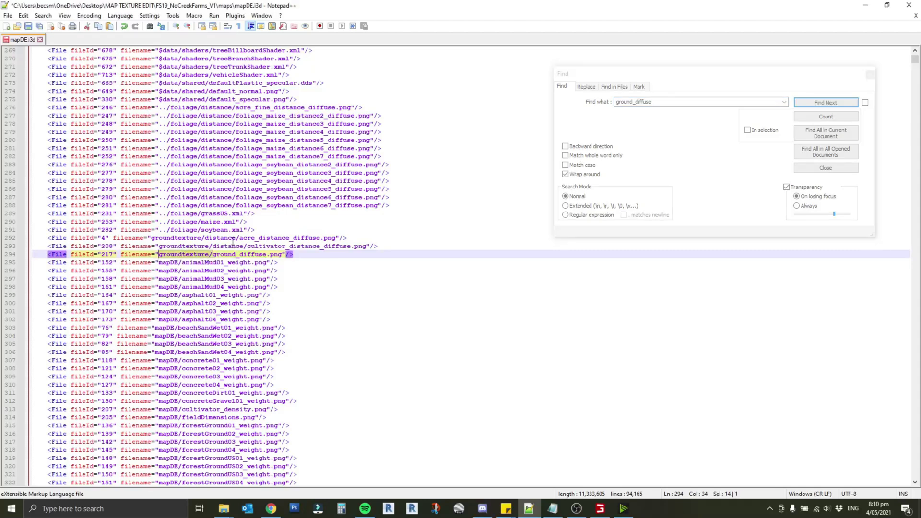
Find the ground_normal reference, replace its $data/maps/textures/terrain/ground/ path with groundtexture/, and save mapDE.i3d.
left_click(640, 101)
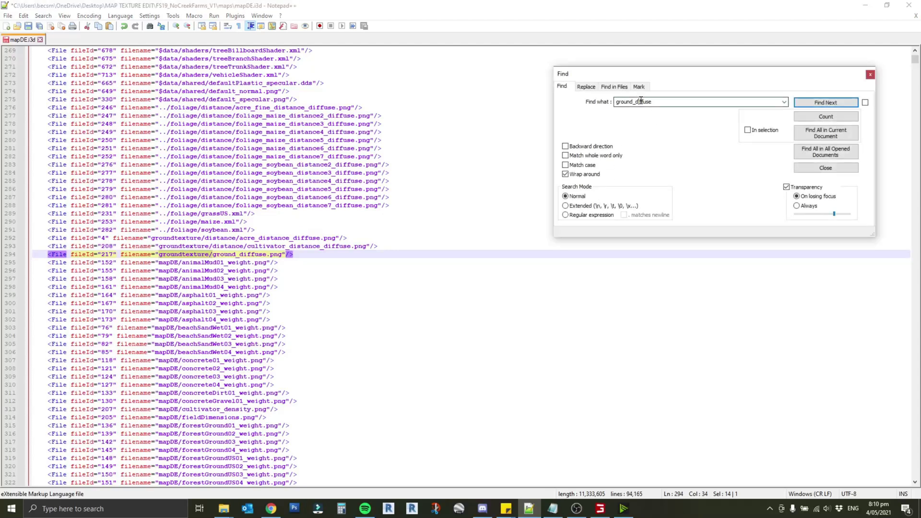
left_click_drag(640, 101, 680, 101)
key("BackSpace")
key("BackSpace")
type("normal")
key("Return")
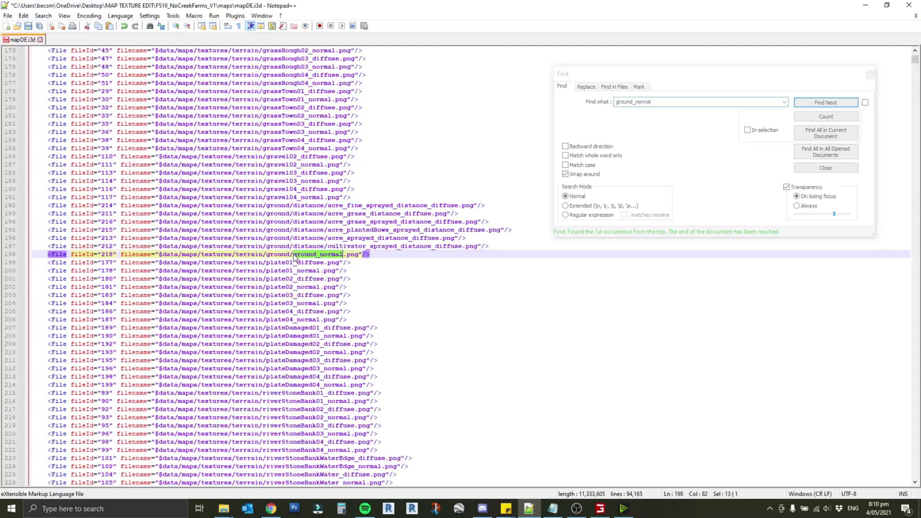
left_click(292, 254)
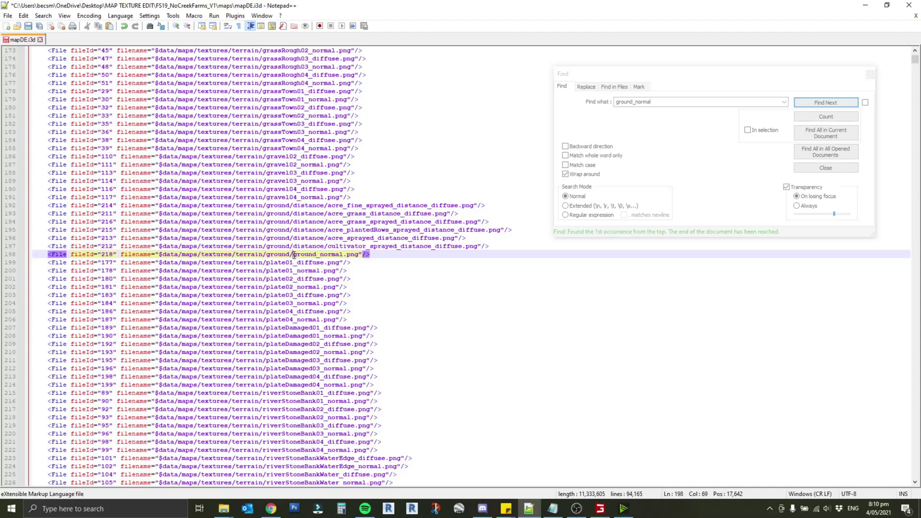
left_click_drag(293, 255, 160, 260)
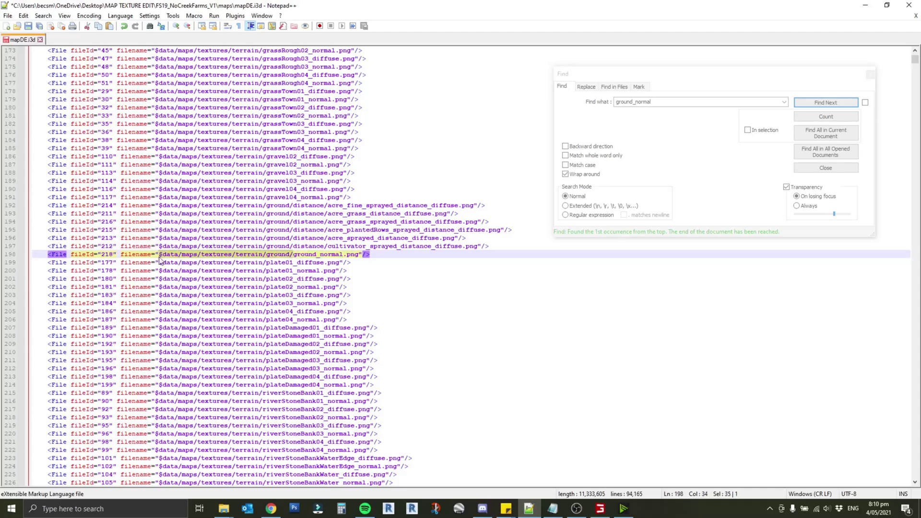
key("ctrl+v")
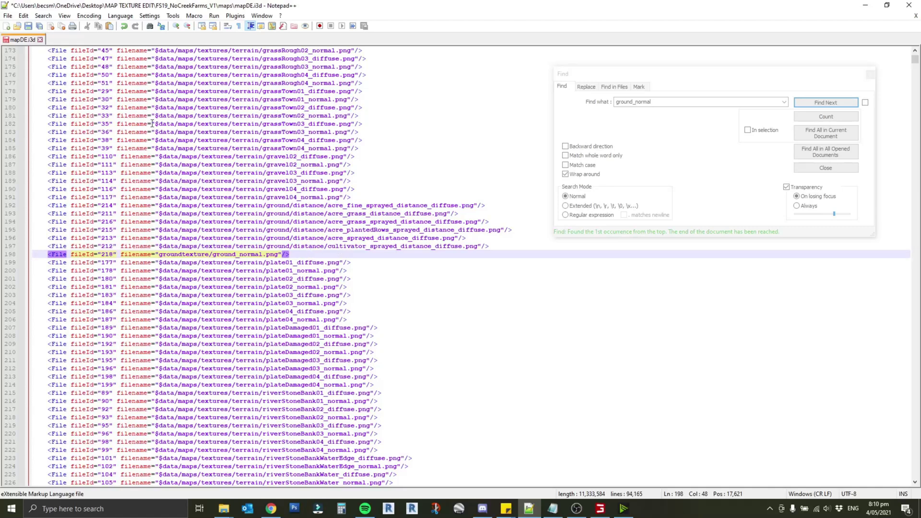
left_click(29, 26)
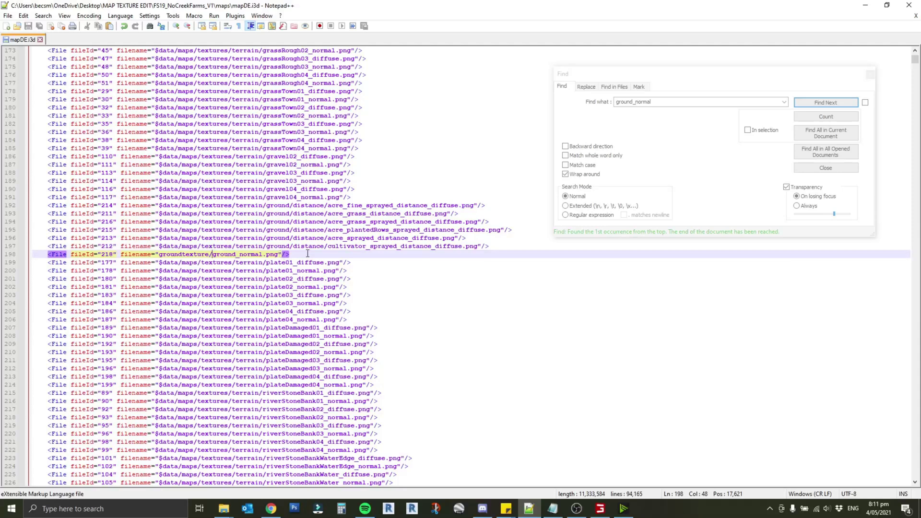
left_click(830, 169)
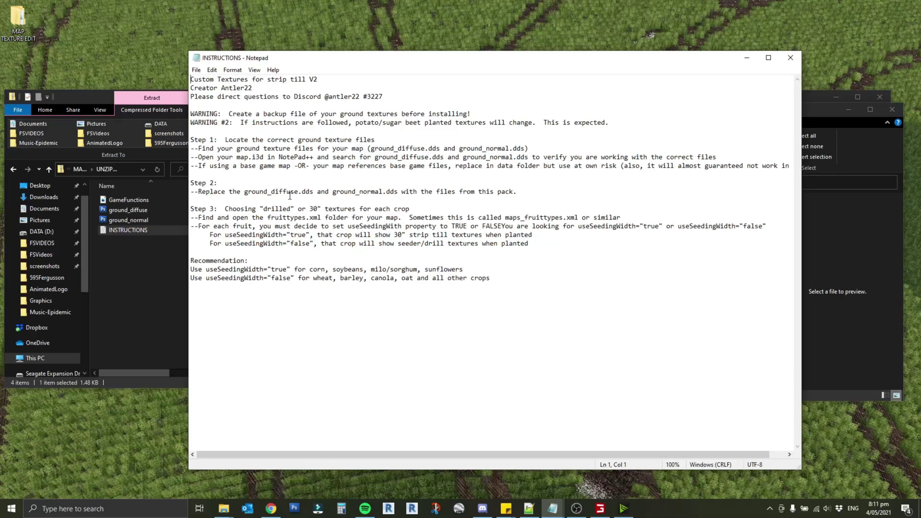
Copy ground_diffuse and ground_normal from the UNZIP_RowCrop_groundtext archive into the map's groundtexture folder, replacing the existing files.
left_click(148, 102)
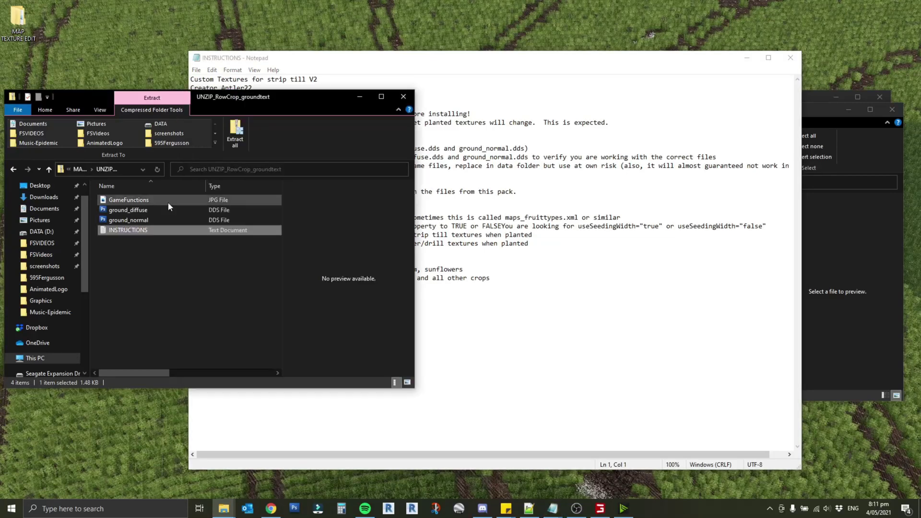
left_click(157, 210)
left_click(154, 220, "shift")
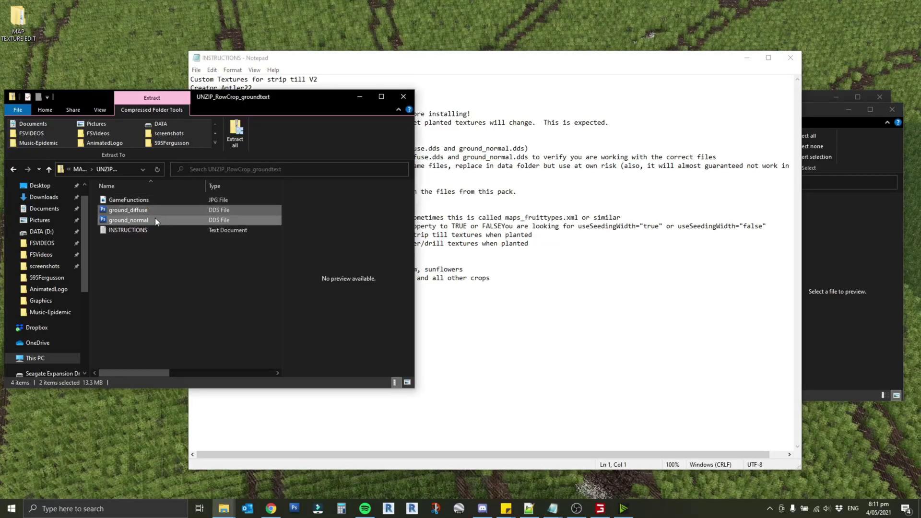
mouse_move(225, 509)
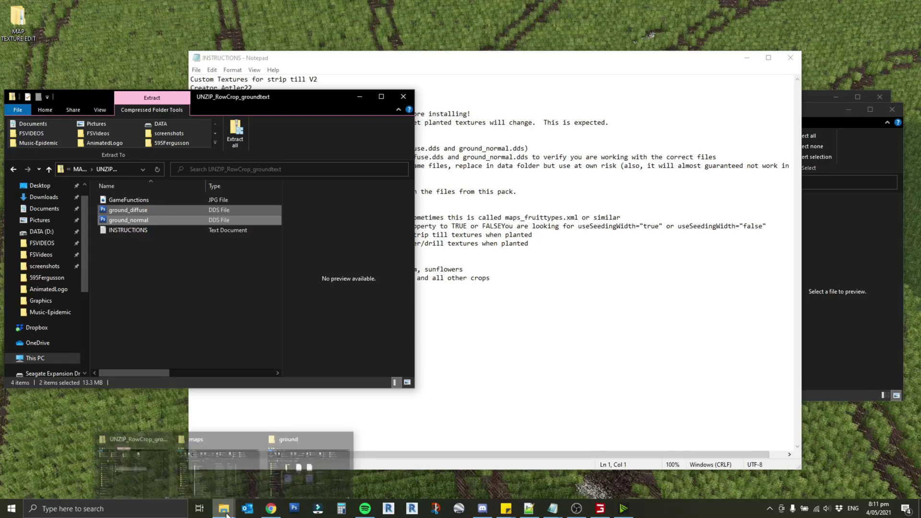
left_click(221, 462)
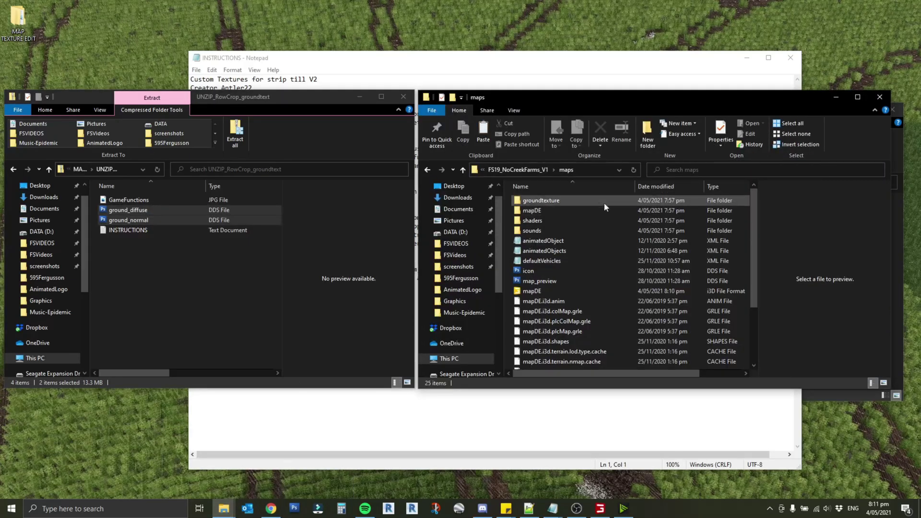
double_click(593, 200)
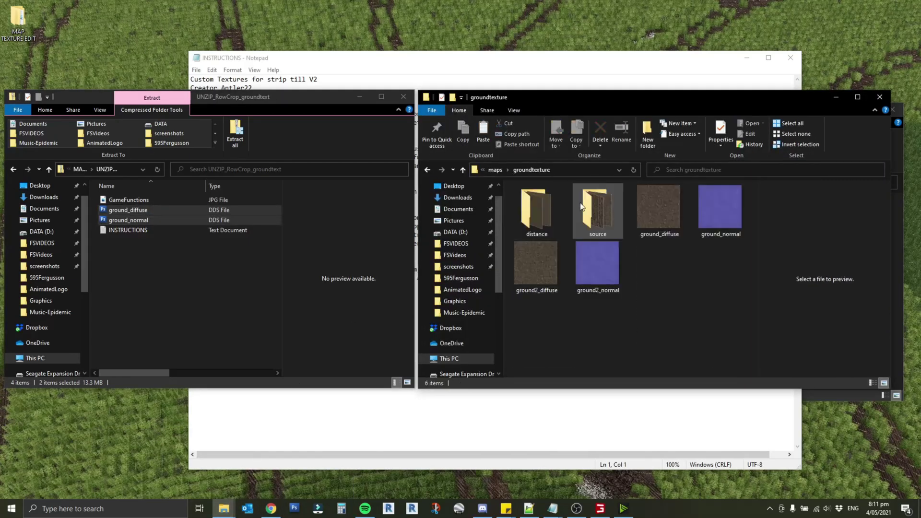
left_click(141, 209)
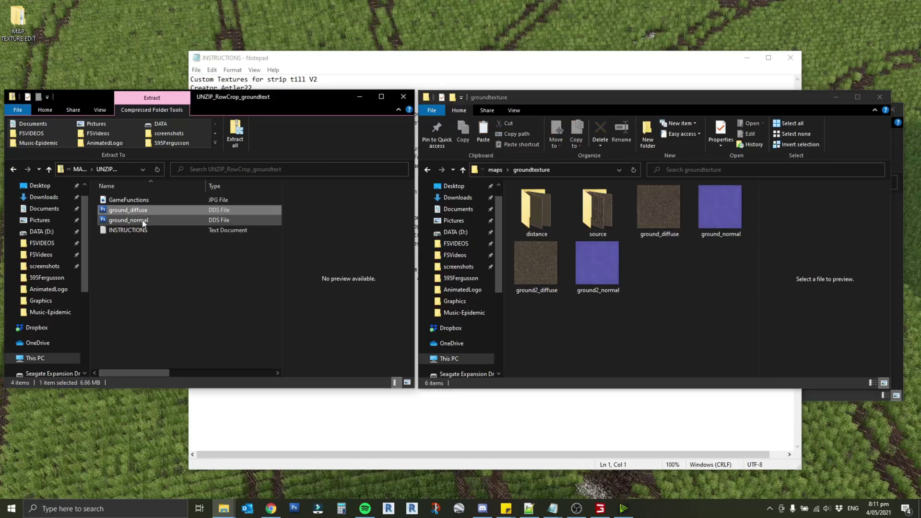
left_click(142, 220, "ctrl")
left_click_drag(137, 211, 703, 299)
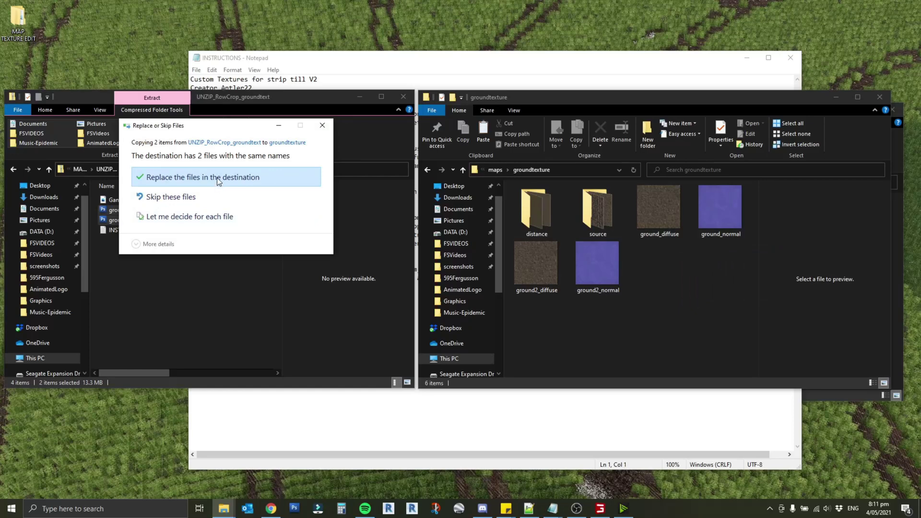
left_click(217, 178)
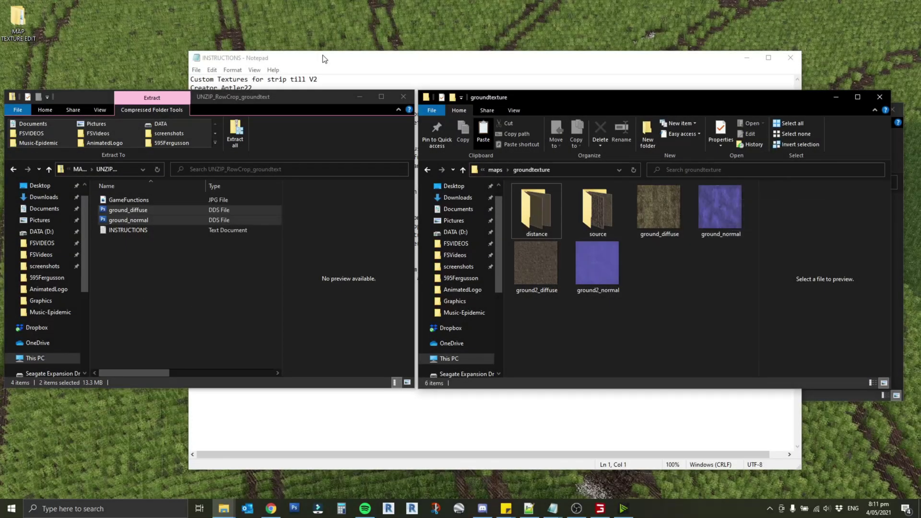
Open maps_fruitTypes.xml from the FS19_NoCreekFarms_V1 maps folder in Notepad++ for editing.
left_click(324, 59)
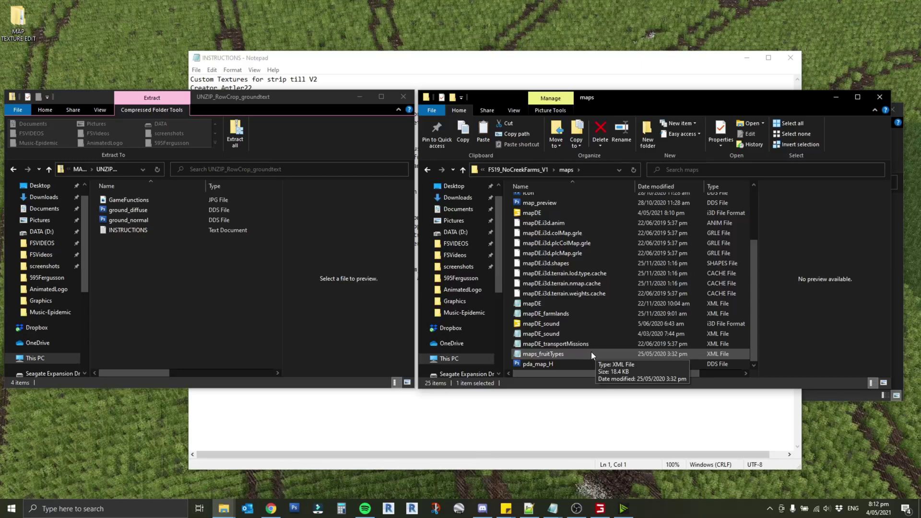
right_click(564, 355)
left_click(548, 350)
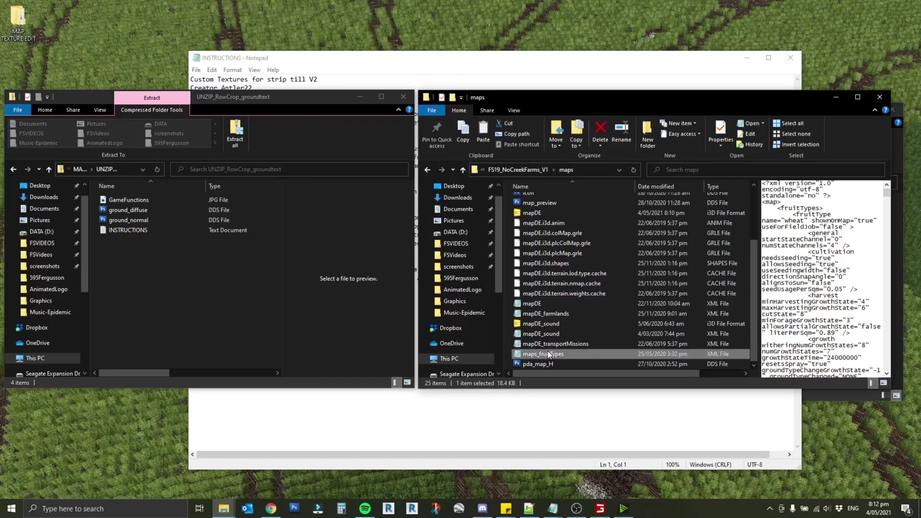
right_click(548, 352)
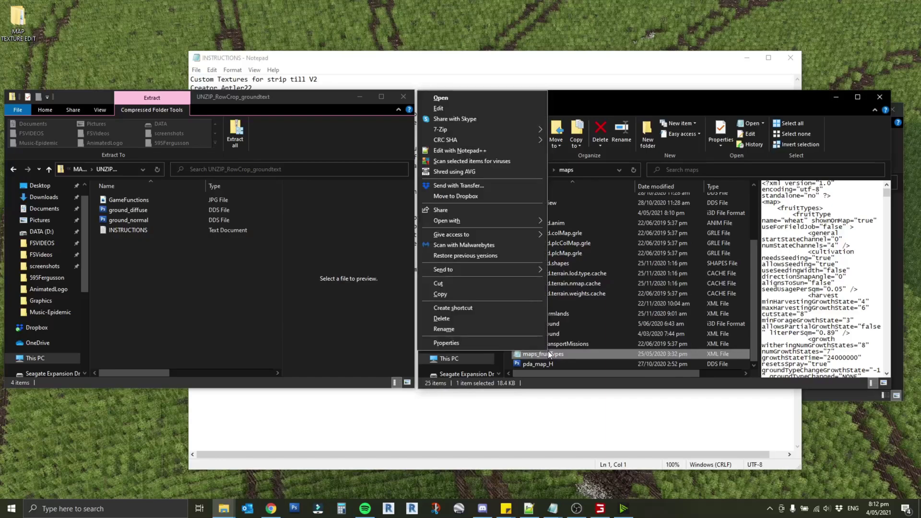
left_click(515, 150)
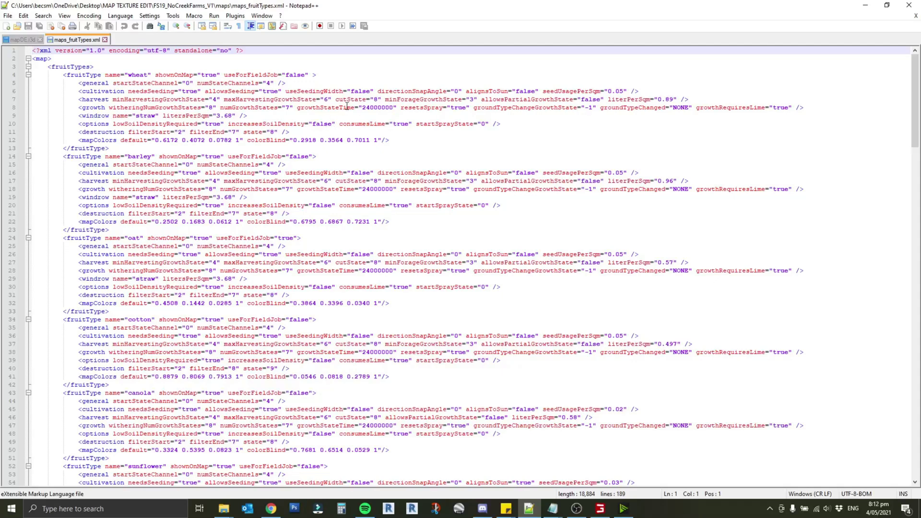
Locate wheat's useSeedingWidth attribute and read in the INSTRUCTIONS file what its true and false values do.
left_click(358, 90)
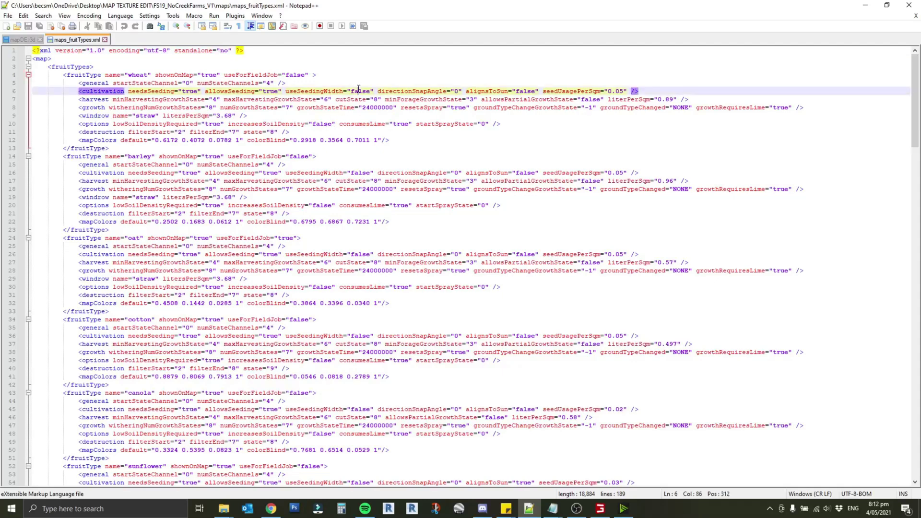
mouse_move(560, 510)
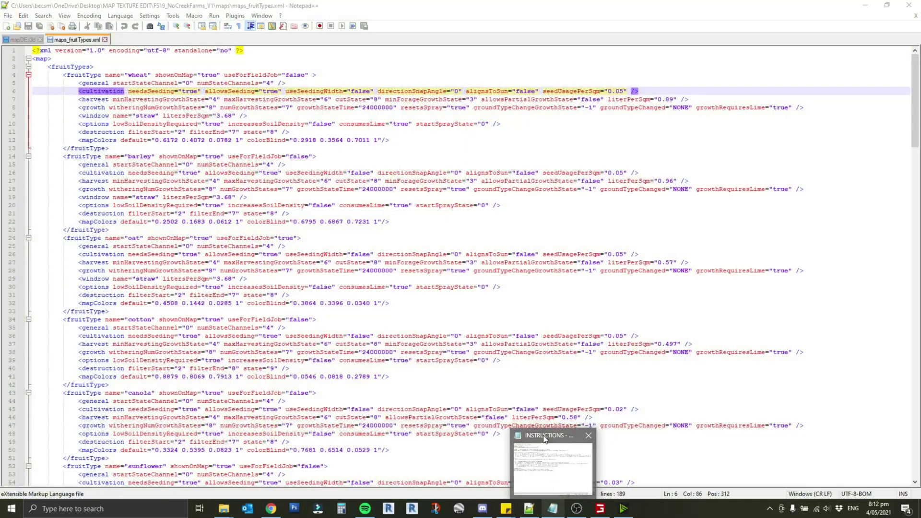
left_click(545, 439)
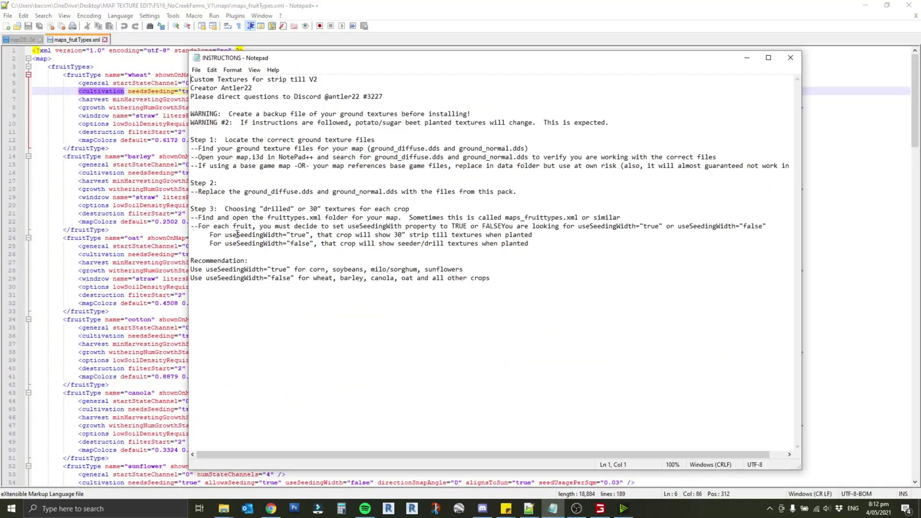
left_click_drag(236, 234, 543, 236)
left_click(544, 237)
left_click(546, 9)
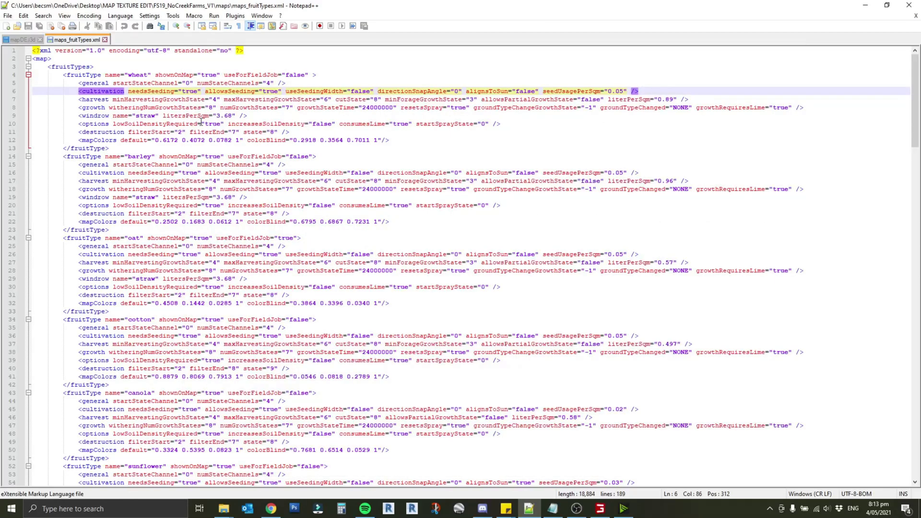
Set useSeedingWidth to "true" in the soybean fruit type's cultivation line.
scroll(164, 238, "down", 2)
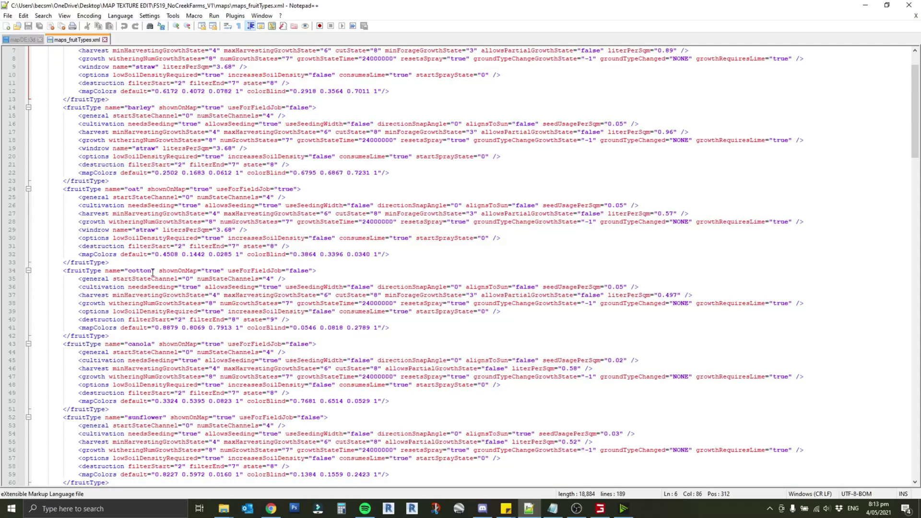
scroll(153, 268, "down", 9)
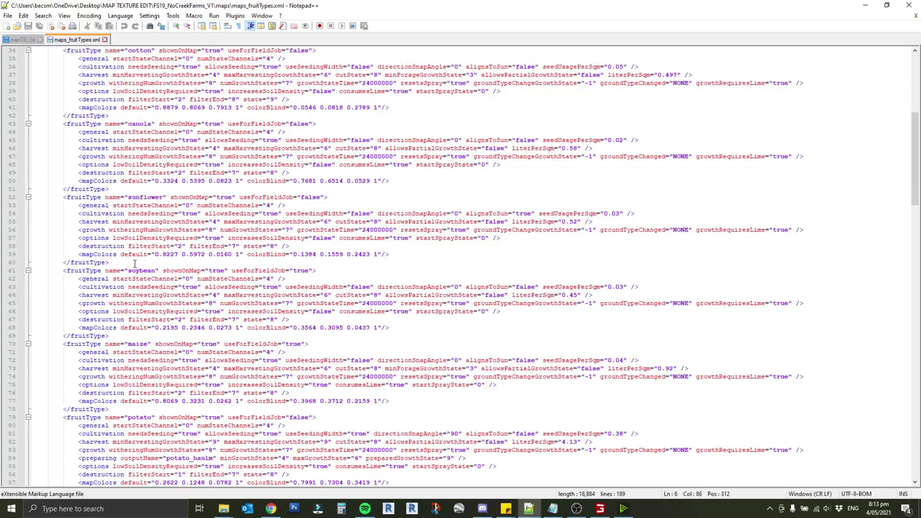
left_click(367, 287)
double_click(362, 286)
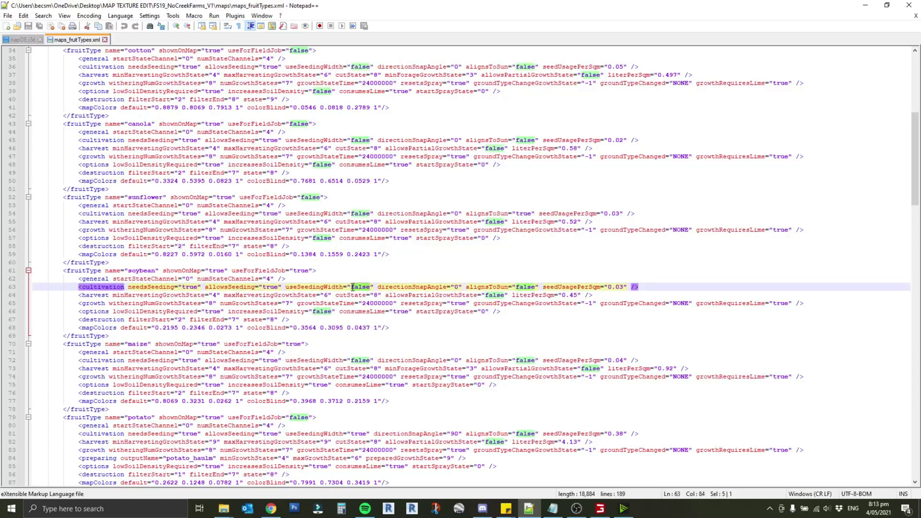
type("tr")
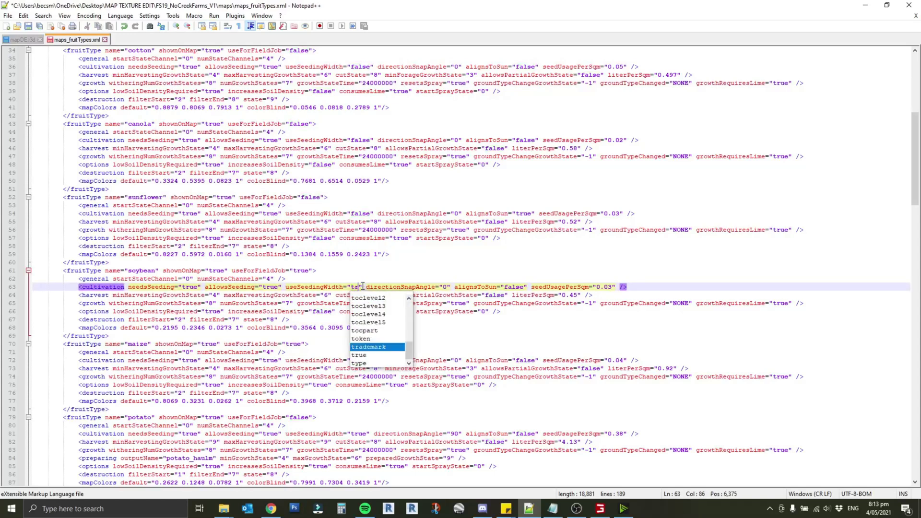
double_click(363, 355)
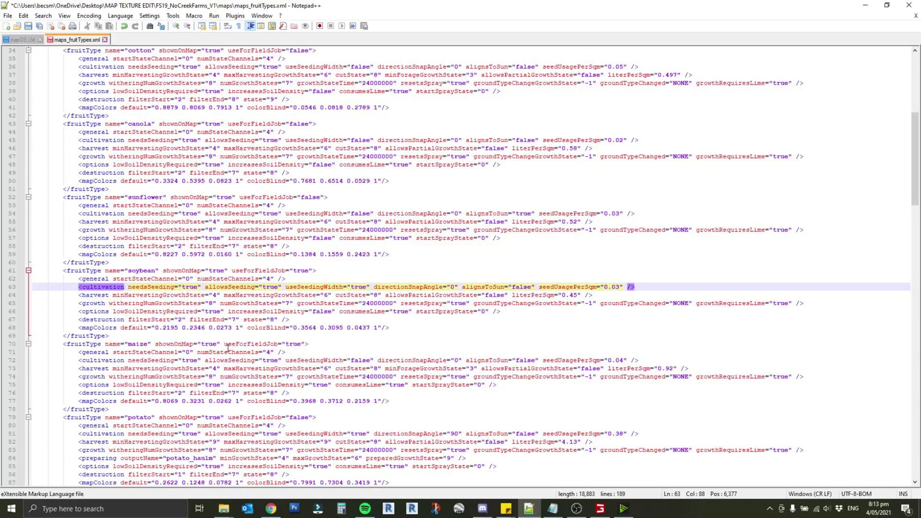
Set useSeedingWidth to "true" in the maize fruit type's cultivation line.
scroll(233, 350, "down", 1)
left_click_drag(370, 334, 353, 337)
type("tr")
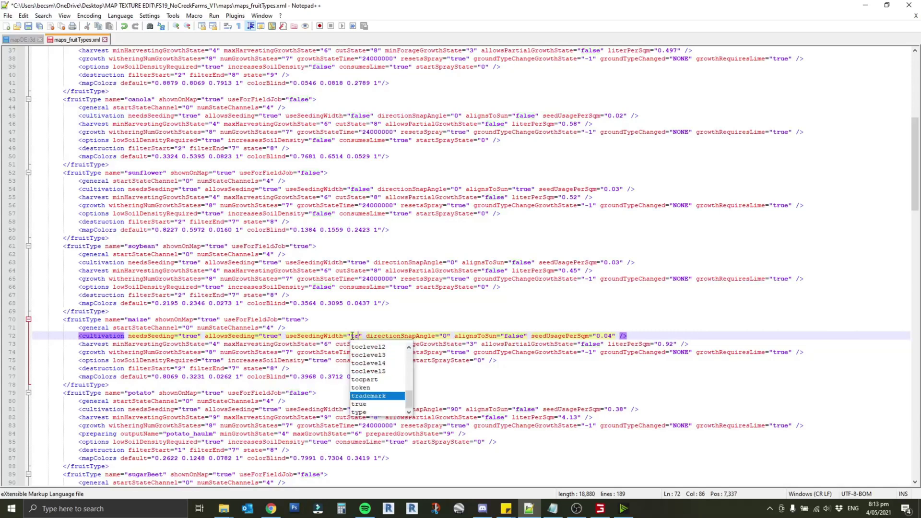
double_click(365, 408)
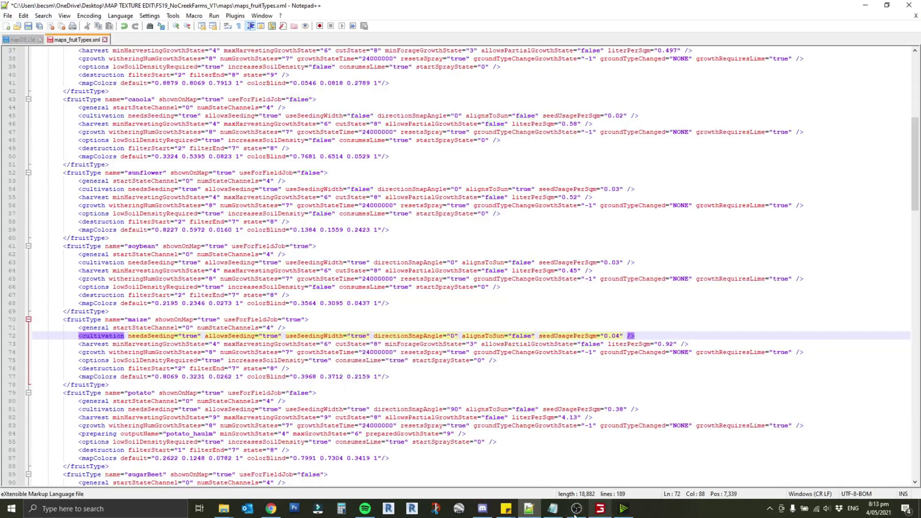
Check the Recommendation section of the INSTRUCTIONS file for the crops that should use useSeedingWidth="true".
left_click(552, 508)
left_click_drag(228, 272, 470, 267)
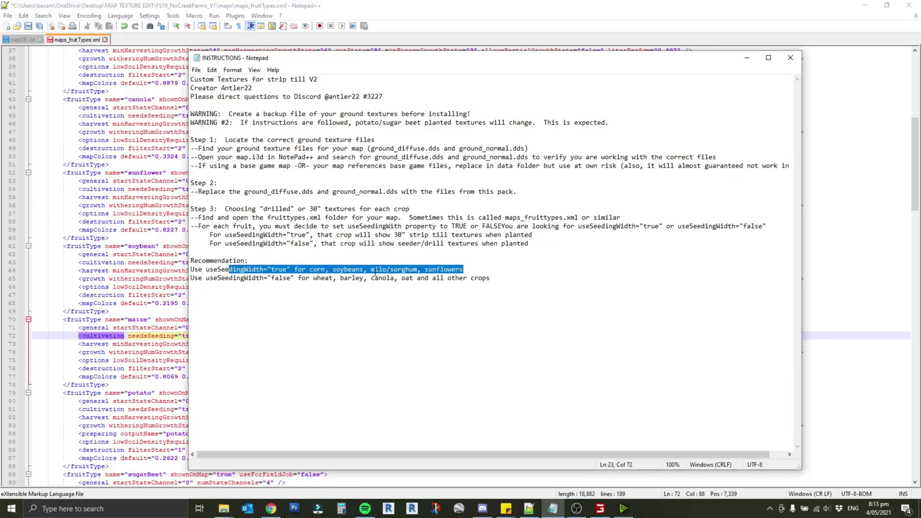
left_click(473, 268)
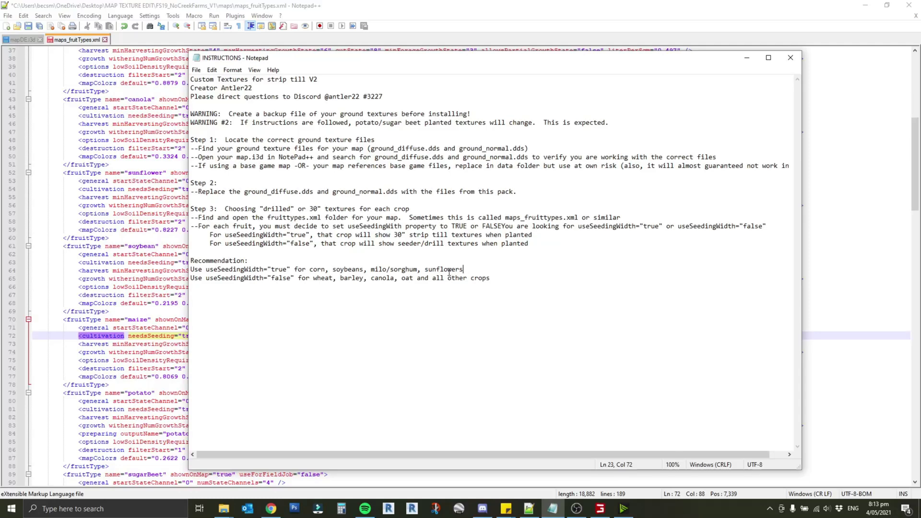
left_click(750, 59)
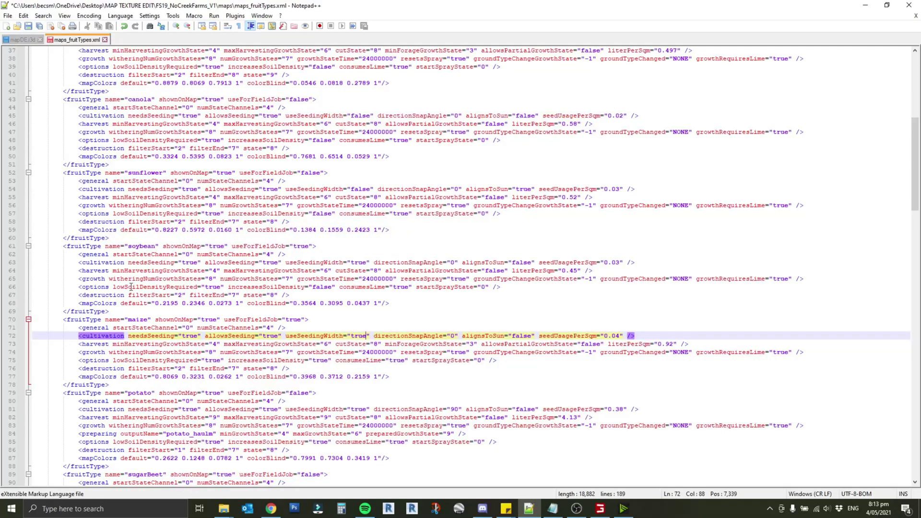
Set the sunflower fruit type's useSeedingWidth to "true", then save maps_fruitTypes.xml and close the editor.
double_click(364, 190)
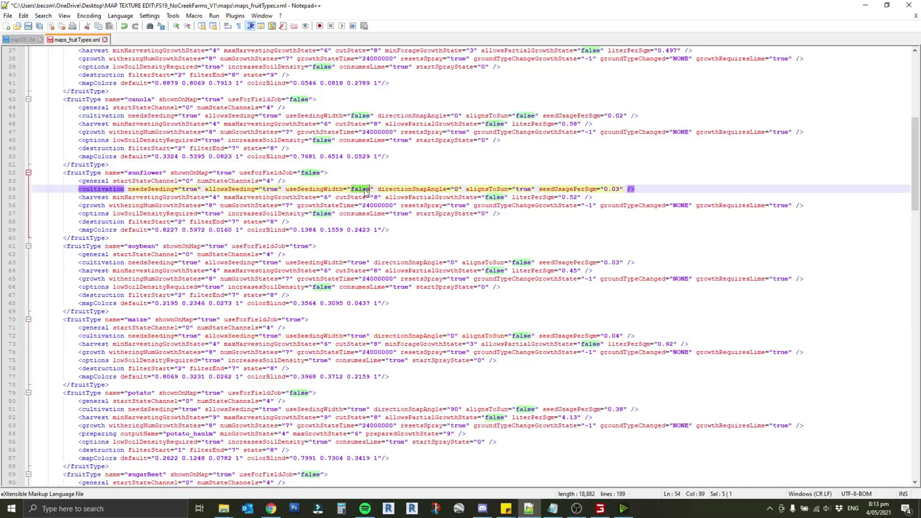
type("tru")
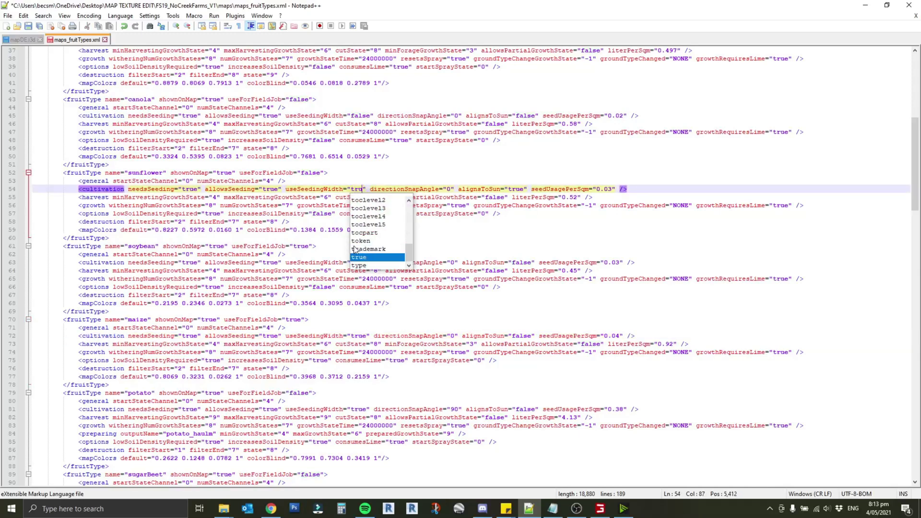
key("Return")
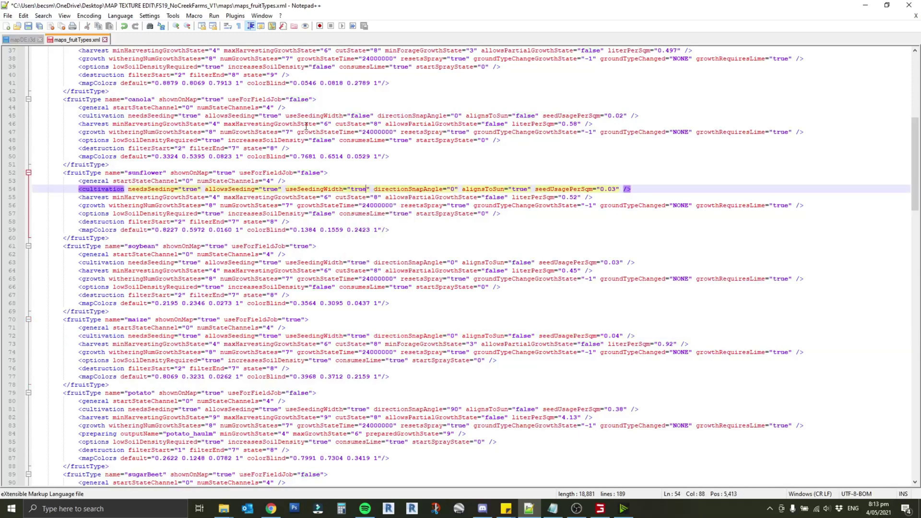
left_click(29, 26)
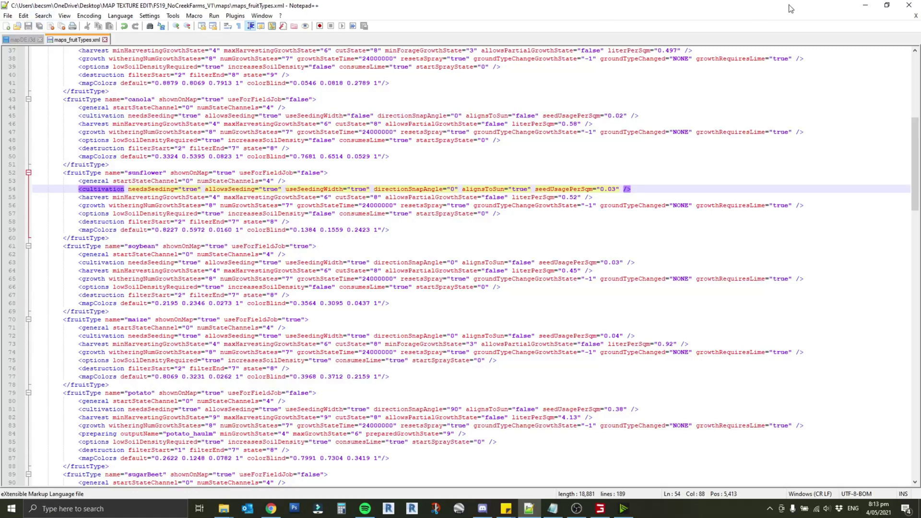
left_click(908, 5)
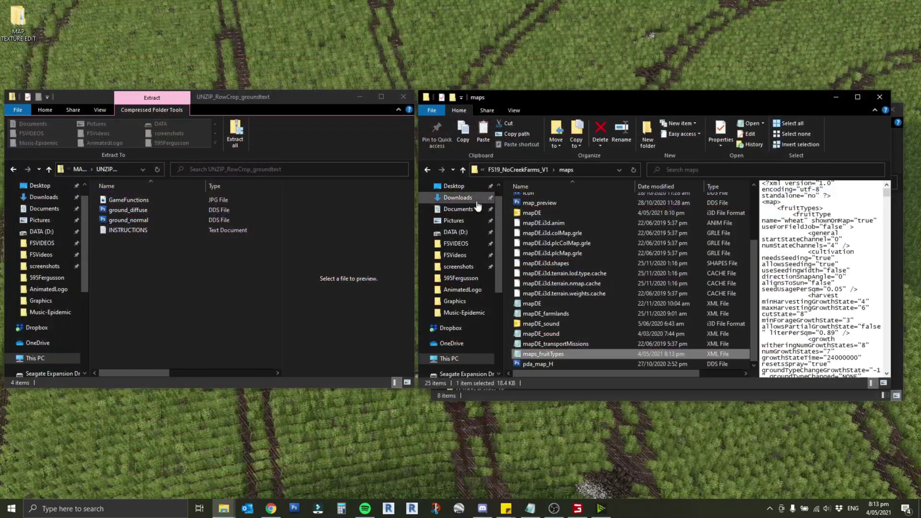
Review Step 3 and the crop recommendations in the INSTRUCTIONS file, and close it.
left_click(525, 513)
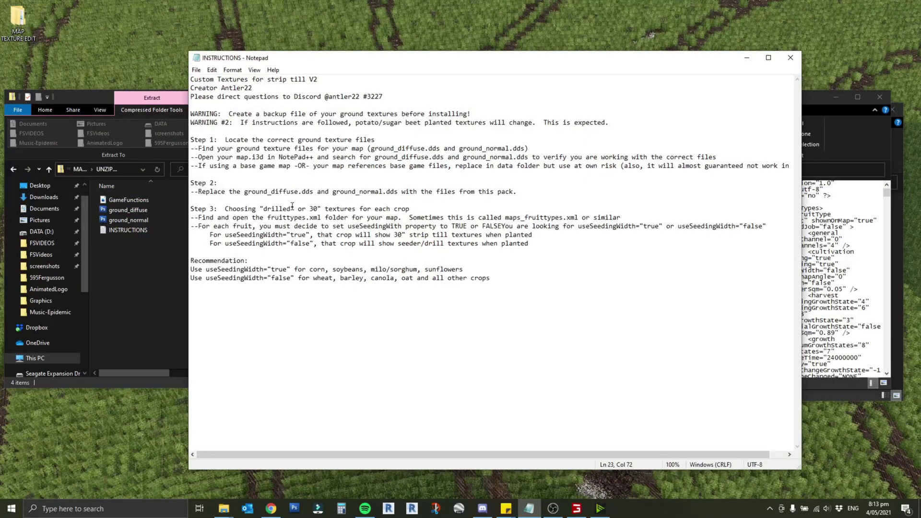
left_click_drag(292, 207, 320, 277)
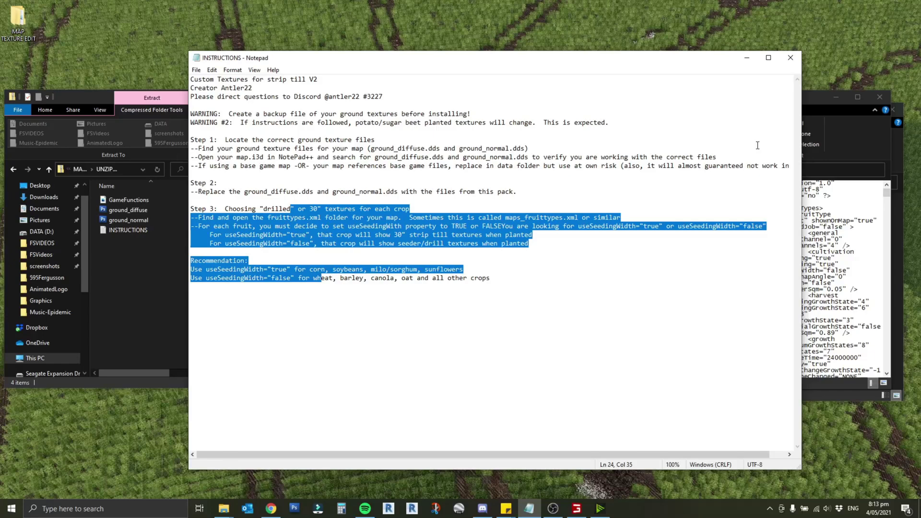
left_click(790, 58)
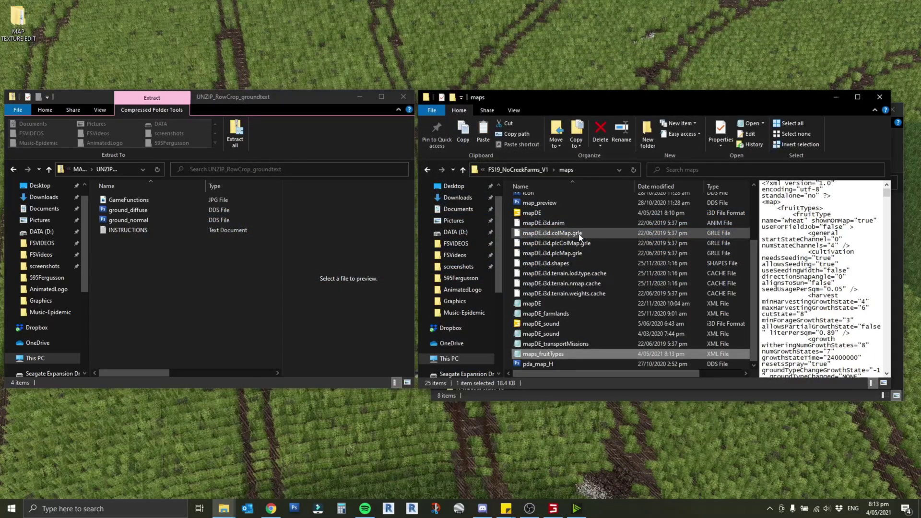
Compress all contents of the FS19_NoCreekFarms_V1 folder into a zip file named FS19_NoCreekFarms_V1.
left_click(529, 170)
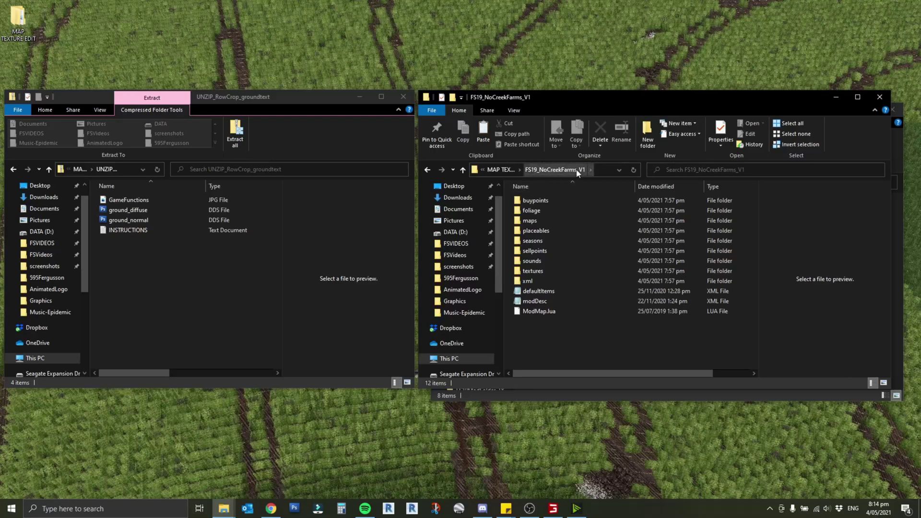
left_click_drag(571, 326, 527, 200)
right_click(528, 200)
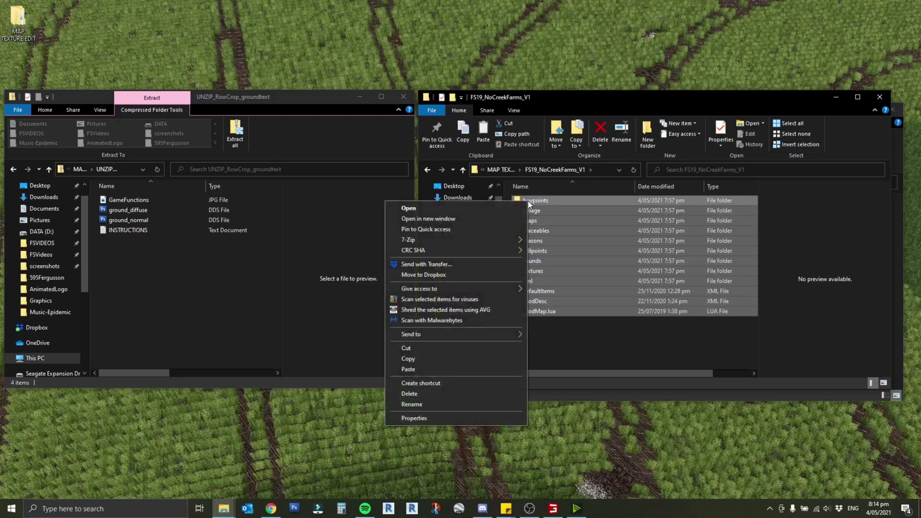
mouse_move(485, 333)
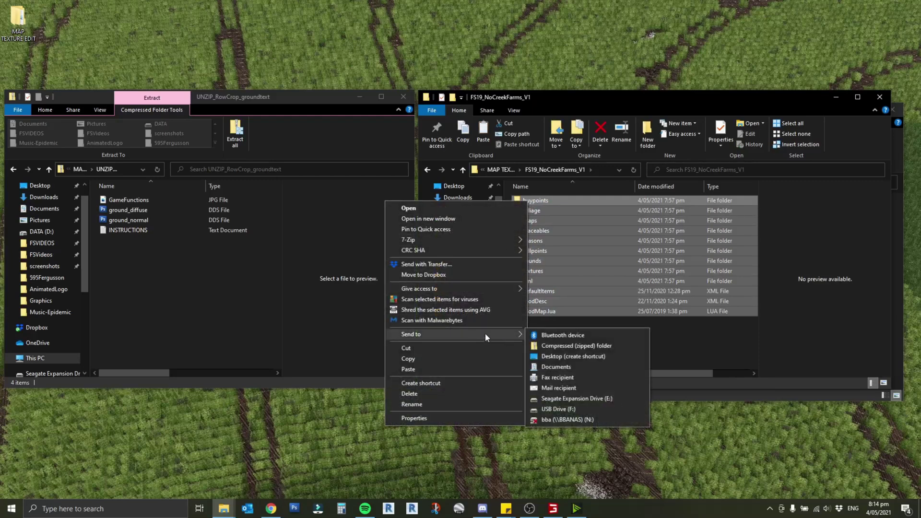
left_click(565, 341)
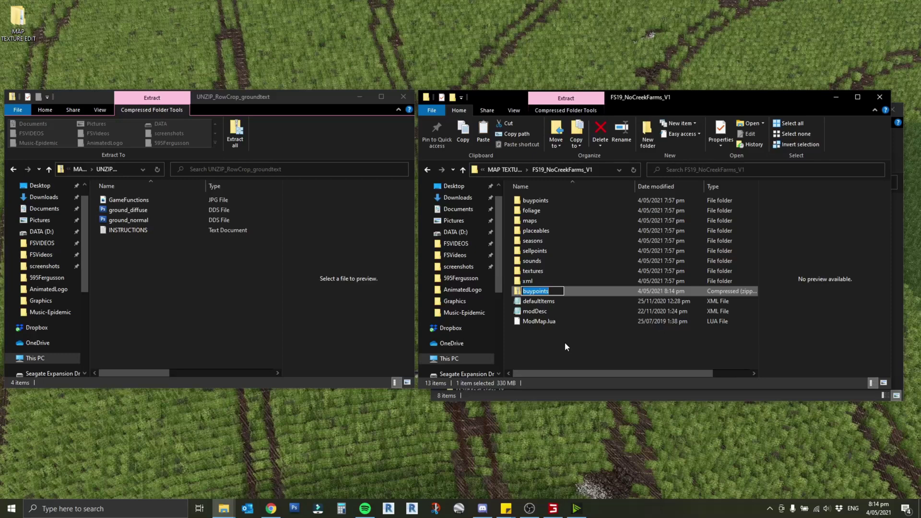
type("FS19_NoCreekFarms")
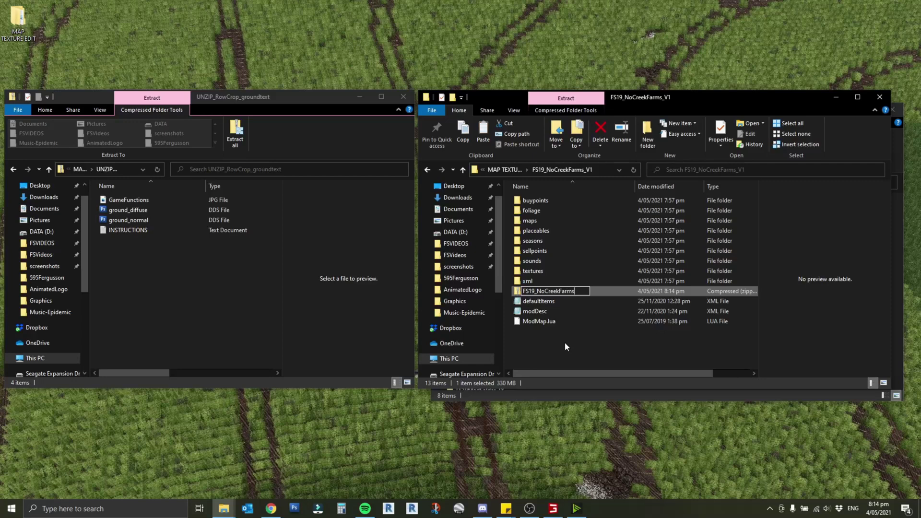
type("_V1")
key("Return")
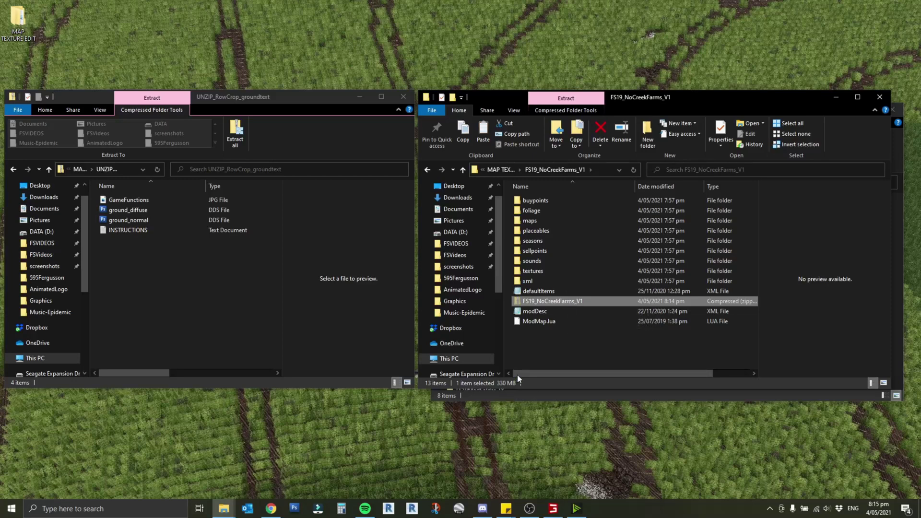
Move the FS19_NoCreekFarms_V1 zip into FS19ModFolder on the DATA (D:) drive, replacing the existing file.
left_click(460, 234)
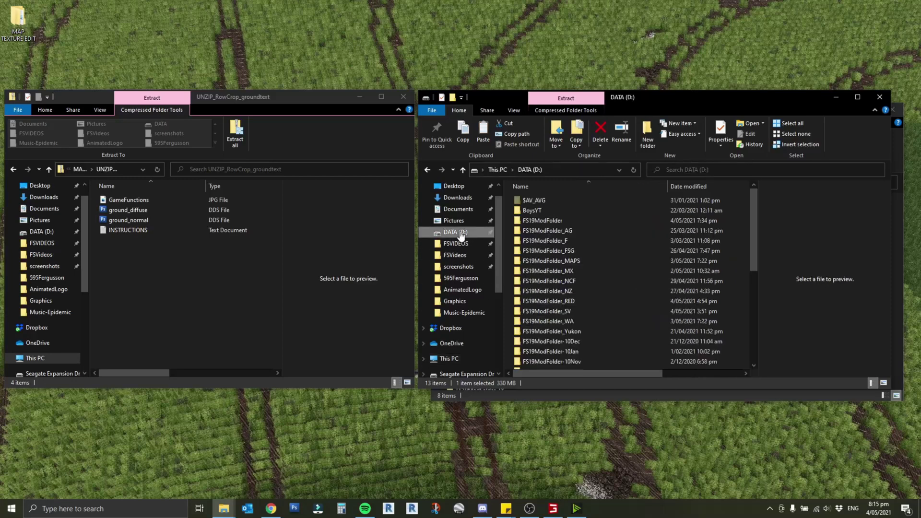
double_click(603, 228)
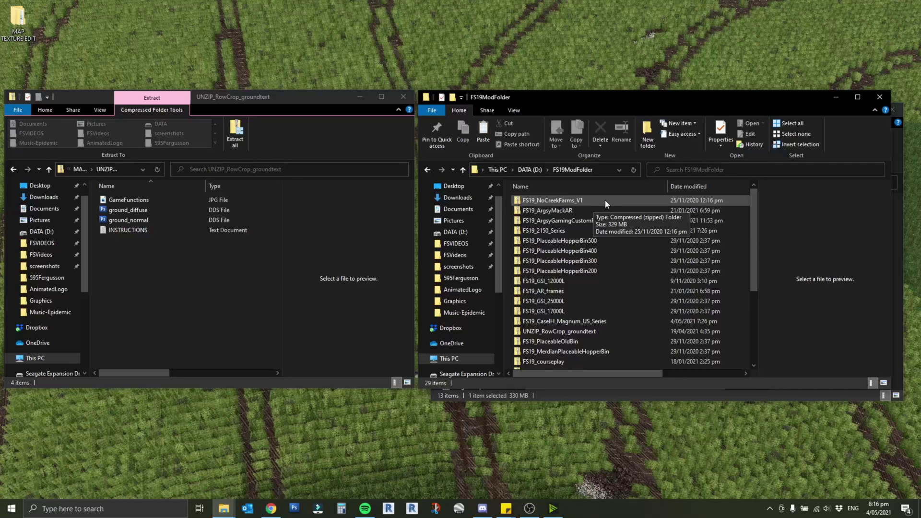
key("ctrl+v")
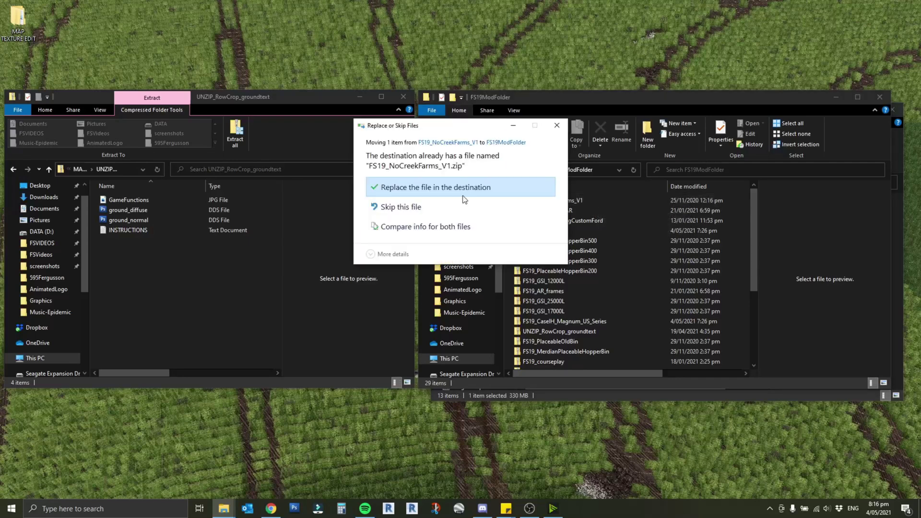
left_click(447, 187)
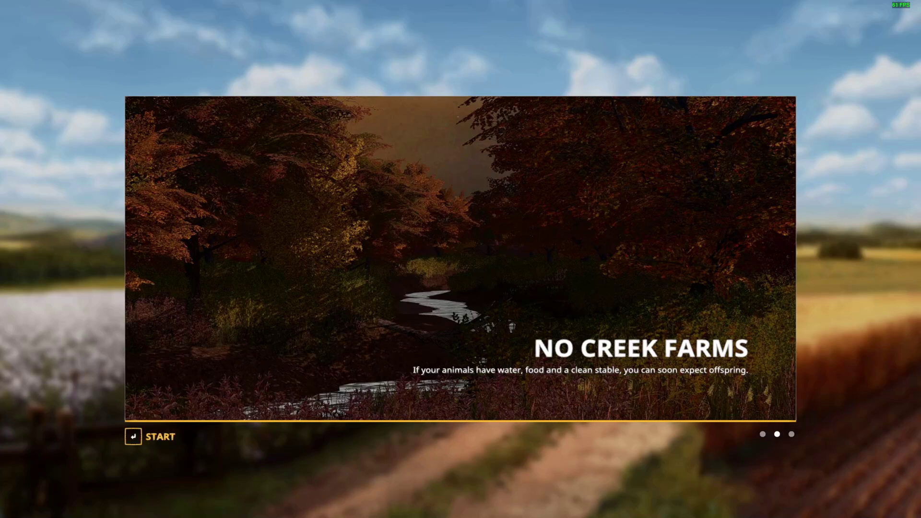
In Farming Simulator 19, start the No Creek Farms map and sow corn with the Case IH Magnum 380 and its planter.
key("Return")
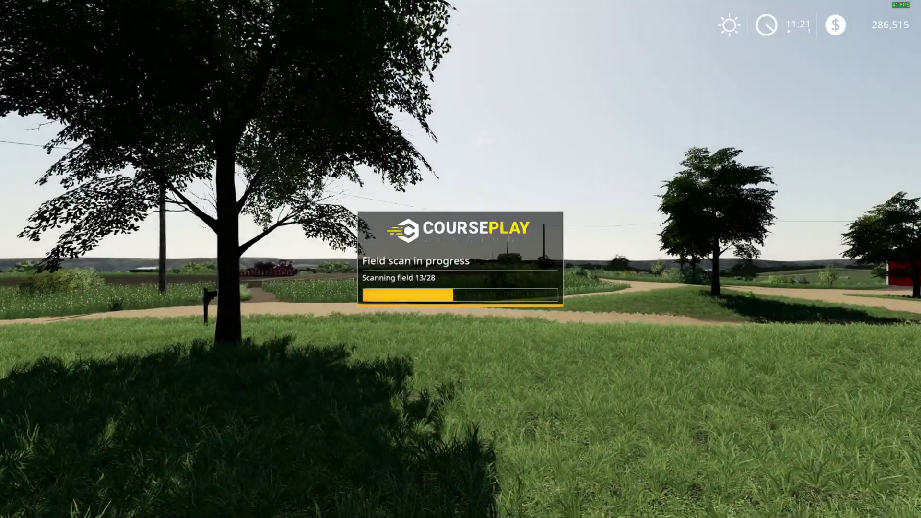
key("Tab")
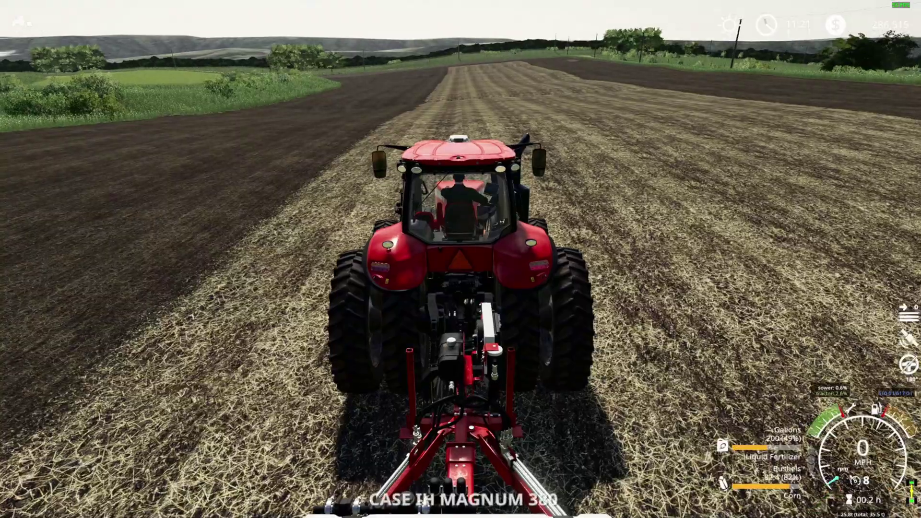
mouse_move(461, 259)
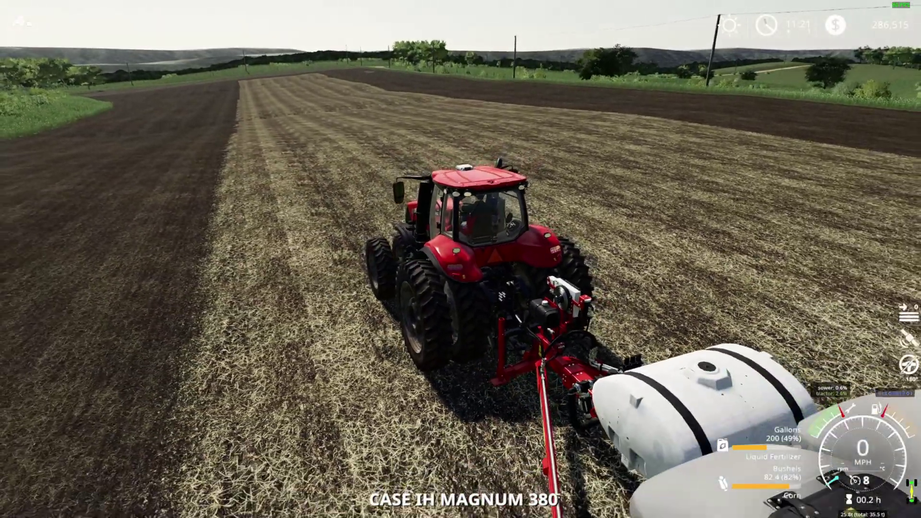
scroll(460, 259, "down", 5)
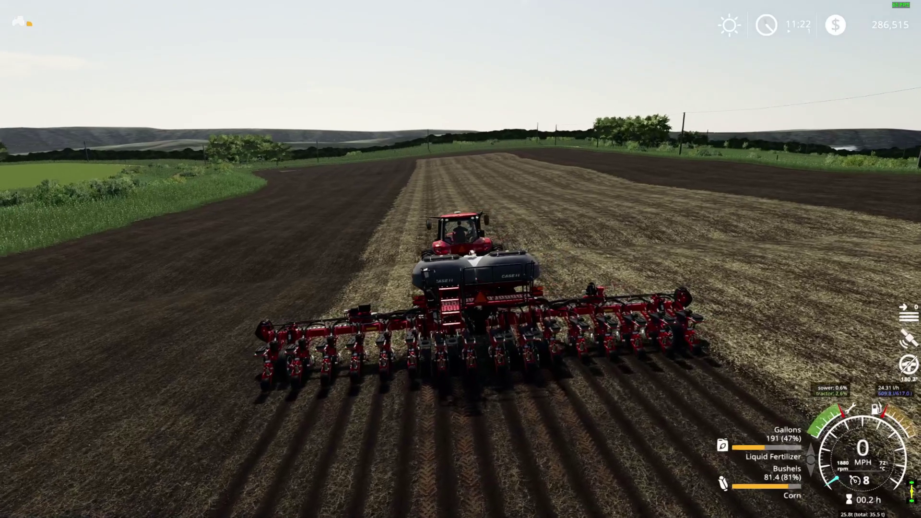
key("w")
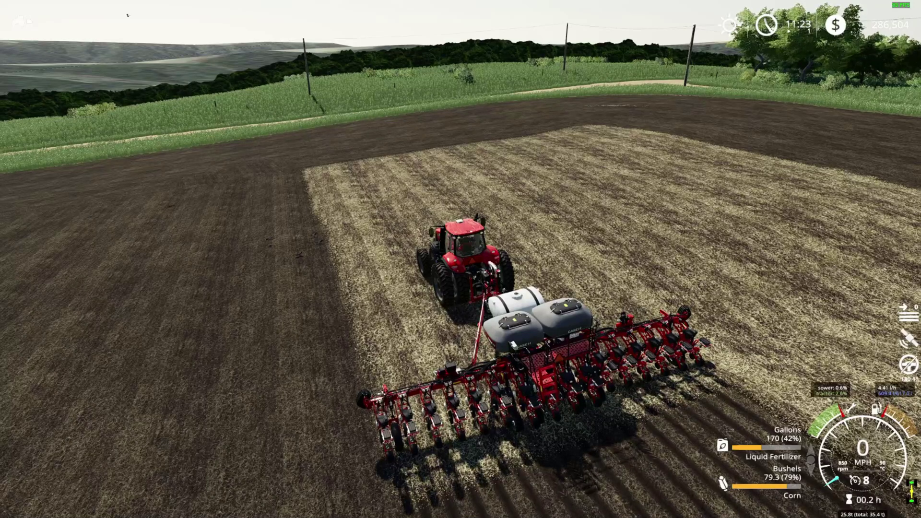
Switch the planter's seed to soybeans, sow a short stretch of the stubble and stop the tractor.
key("g")
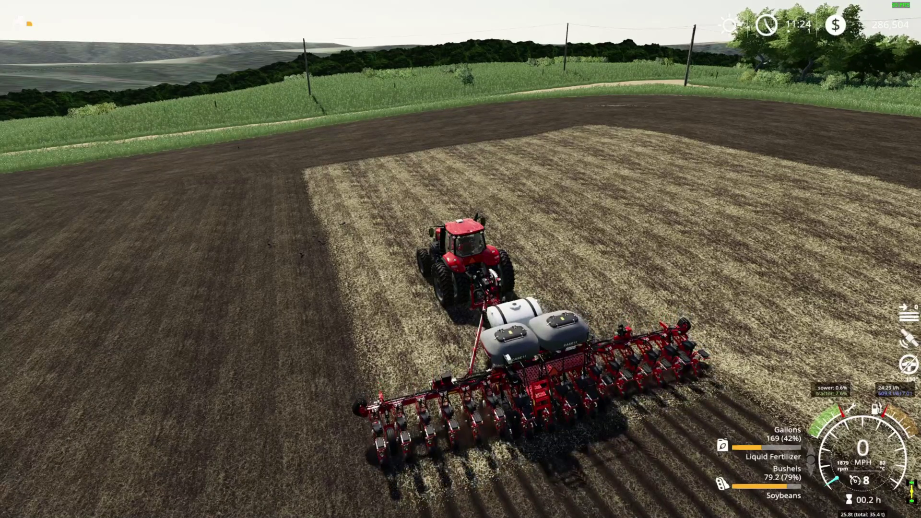
key("w")
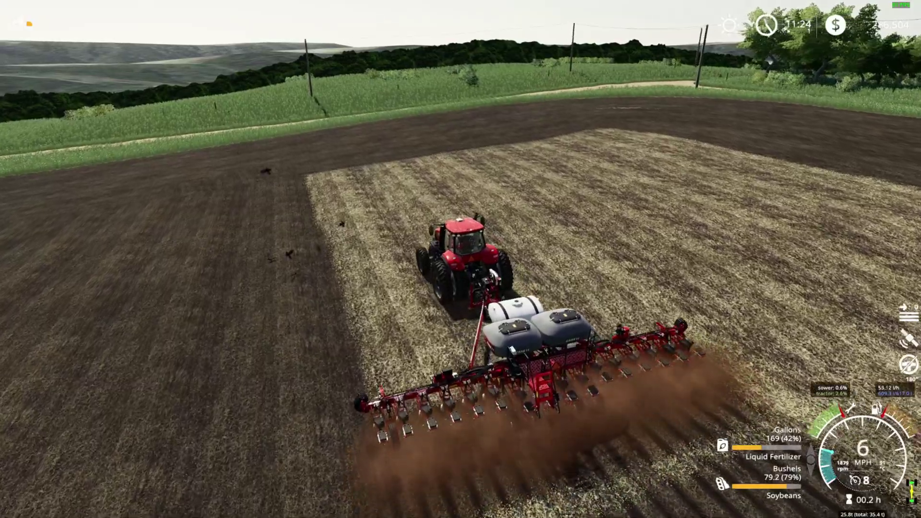
key("a")
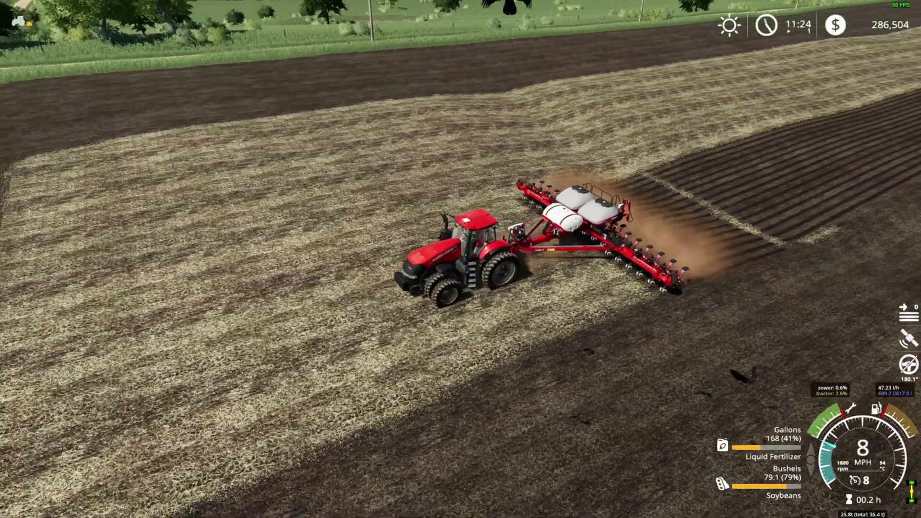
key("s")
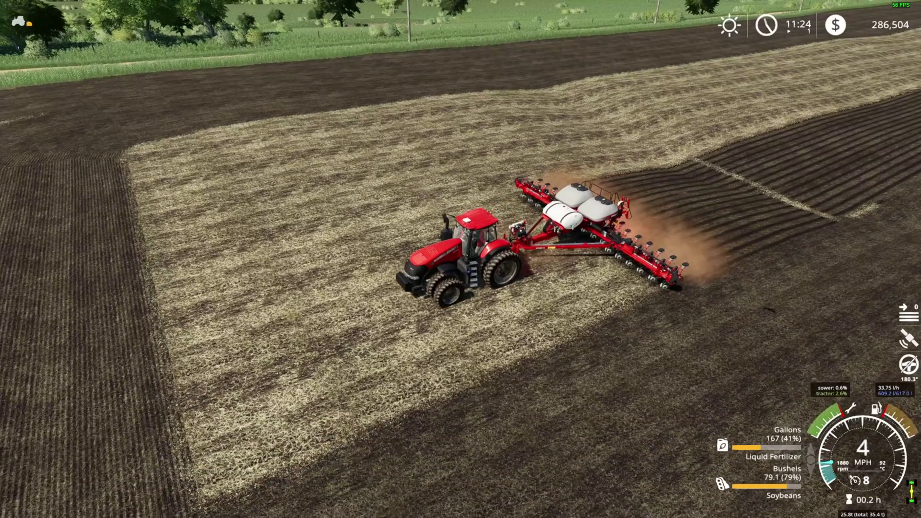
key("s")
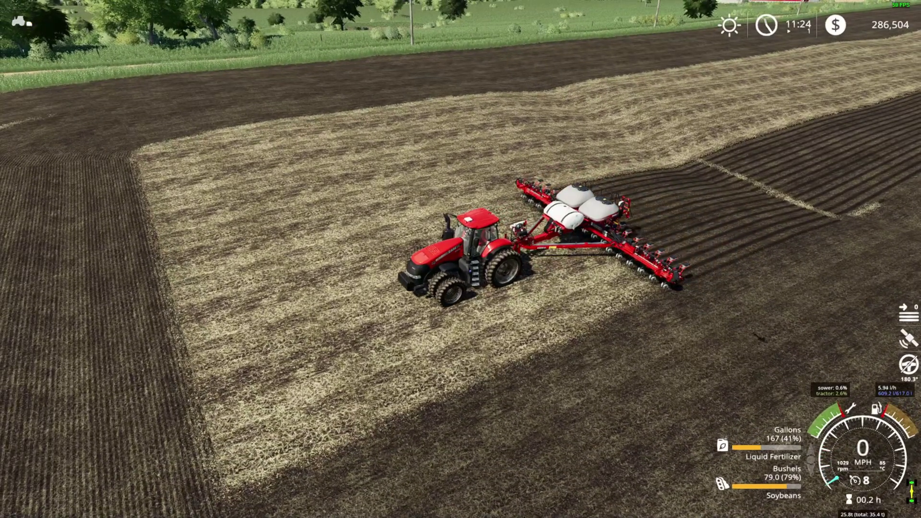
Switch the planter's seed to sunflowers and move forward briefly to test the sowing, then stop.
key("v")
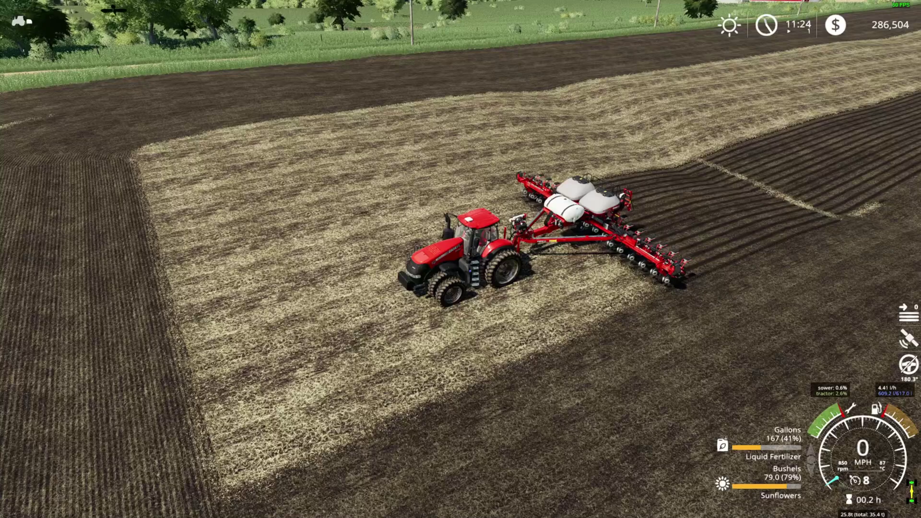
key("v")
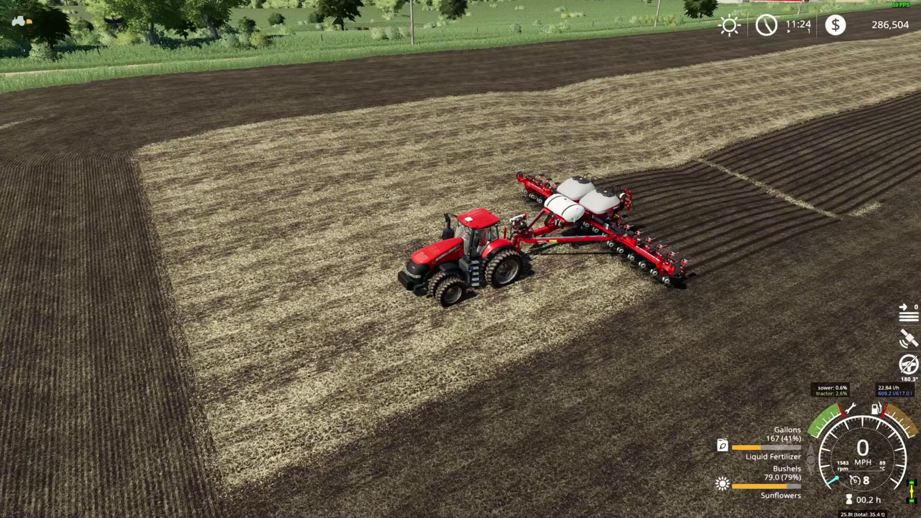
key("w")
key("s")
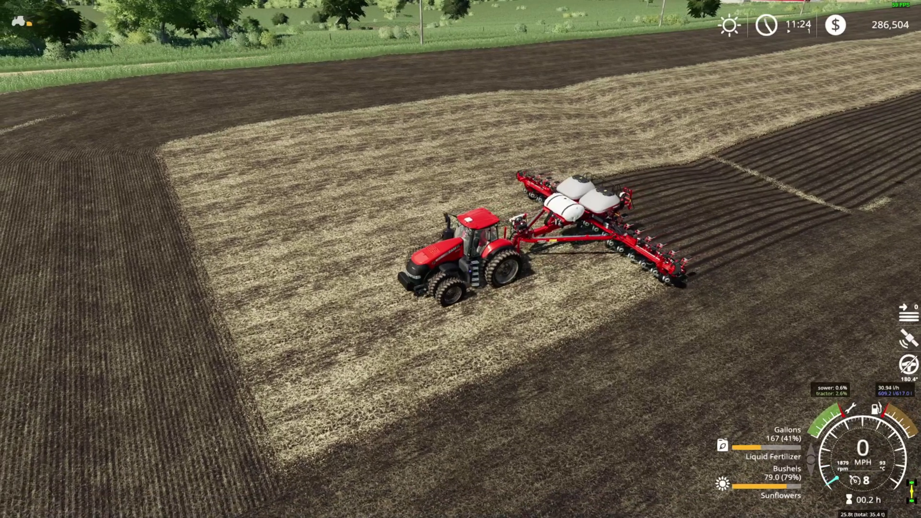
Sow corn along the unplanted stubble strip, steering the tractor parallel to the existing planted rows.
key("w")
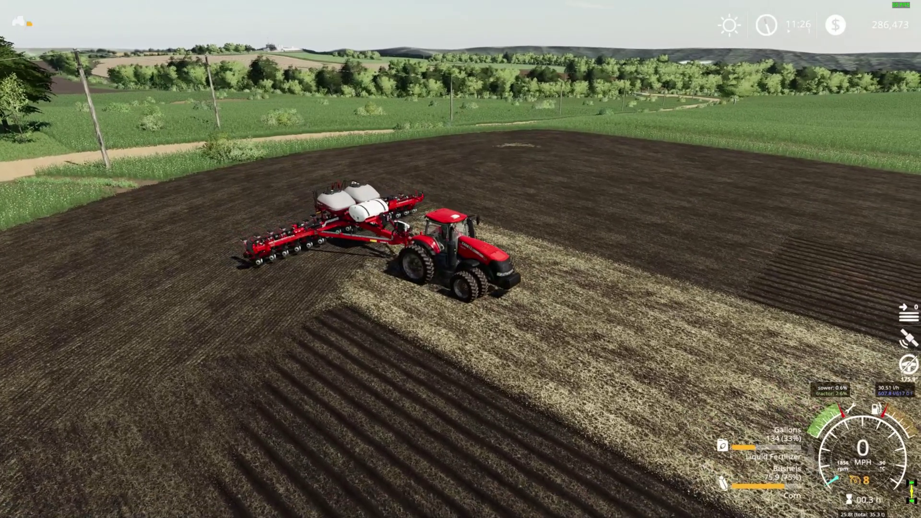
key("w")
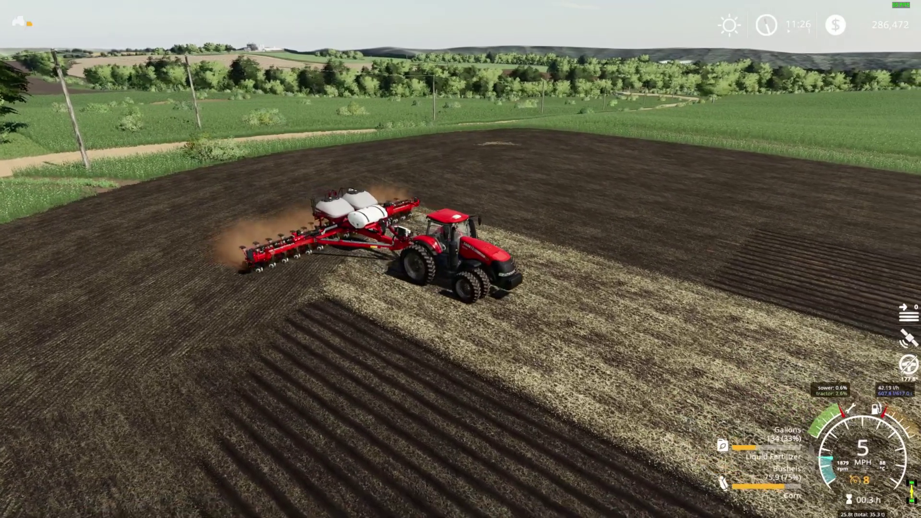
key("d")
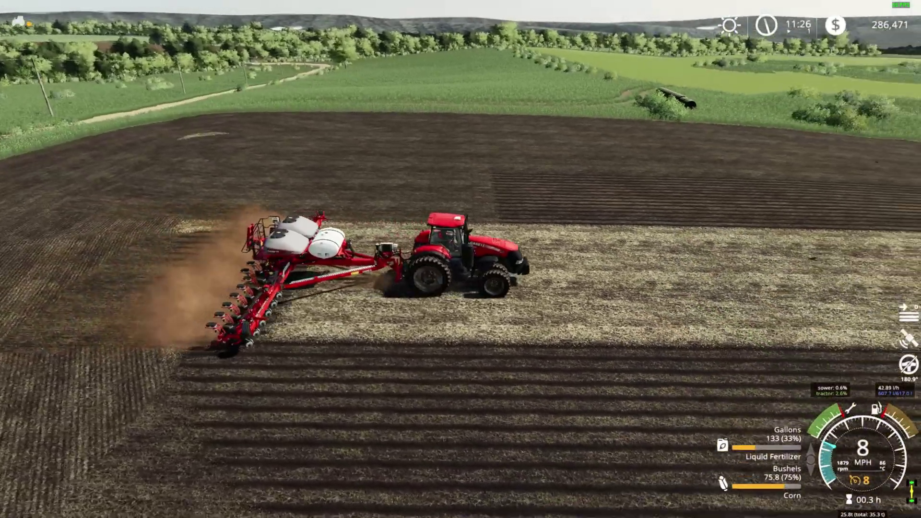